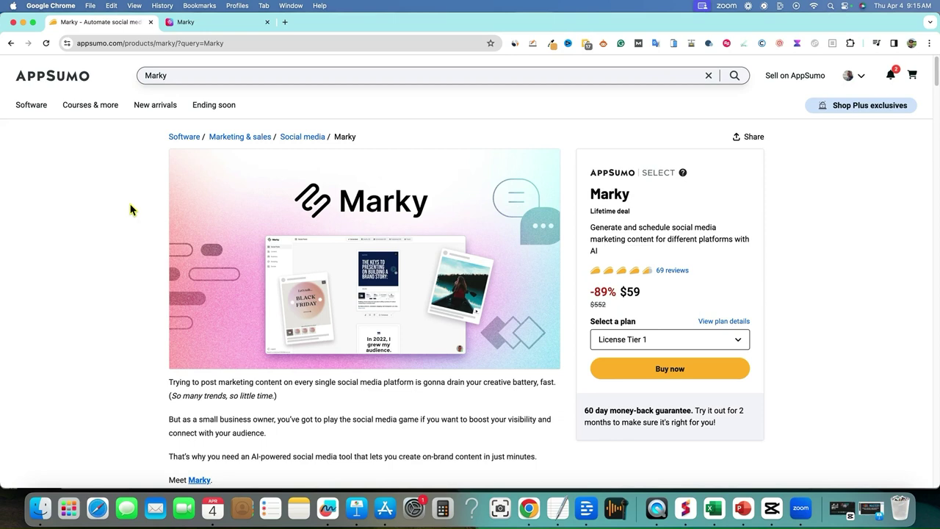
- Skim the Marky deal overview, then highlight the founders' update about Tier 3 brands and in-app brand add-ons
{"action": "scroll", "coordinate": [122, 410], "scroll_direction": "down", "scroll_amount": 1}
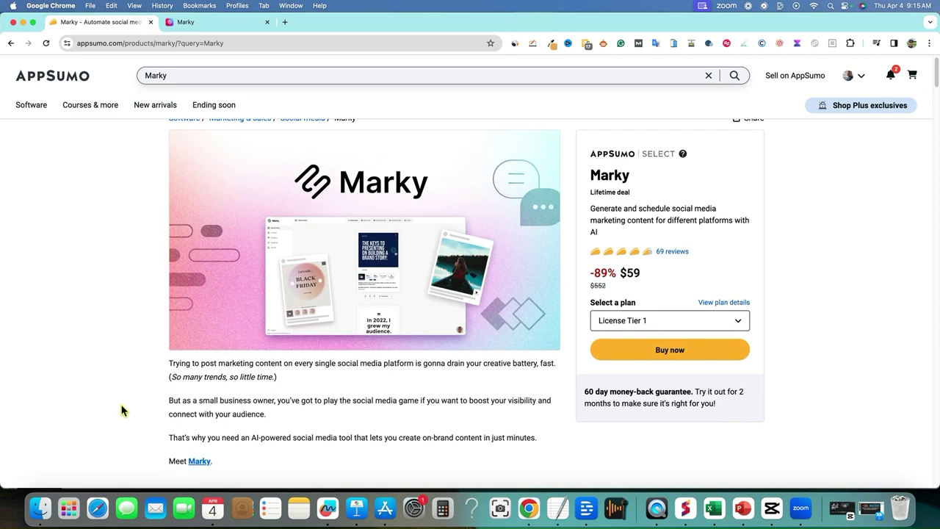
{"action": "scroll", "coordinate": [128, 401], "scroll_direction": "down", "scroll_amount": 1}
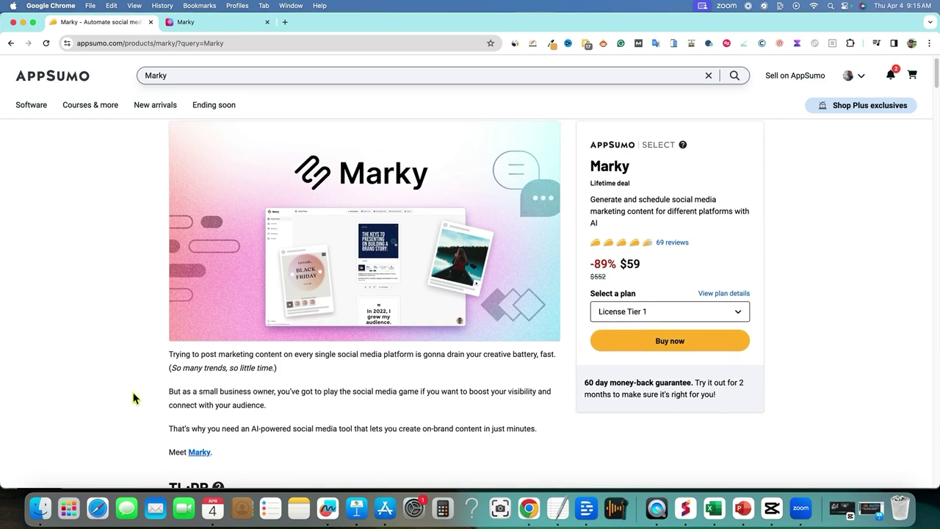
{"action": "scroll", "coordinate": [142, 387], "scroll_direction": "down", "scroll_amount": 1}
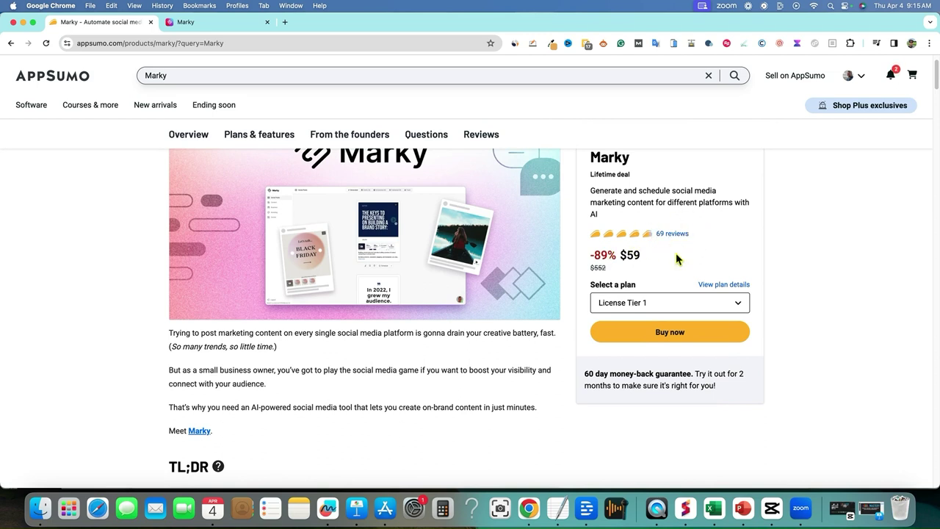
{"action": "scroll", "coordinate": [359, 401], "scroll_direction": "down", "scroll_amount": 2}
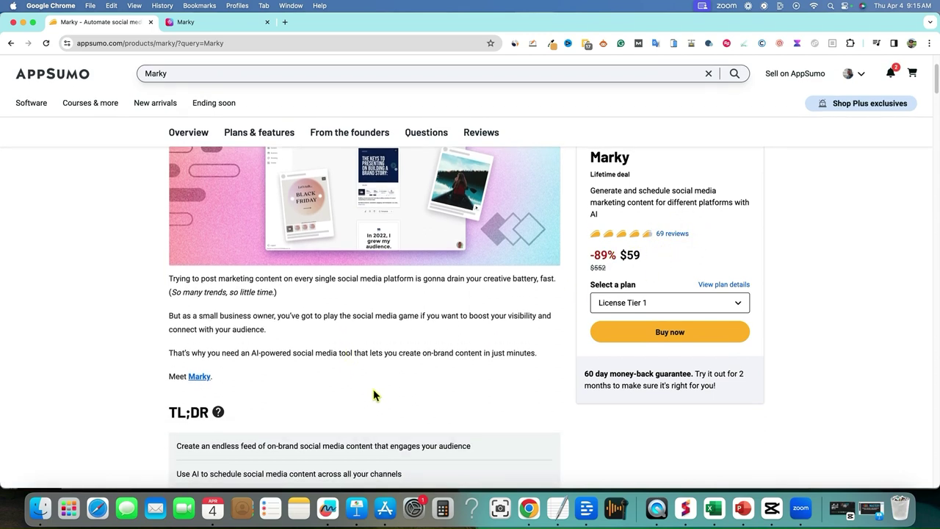
{"action": "scroll", "coordinate": [374, 396], "scroll_direction": "down", "scroll_amount": 5}
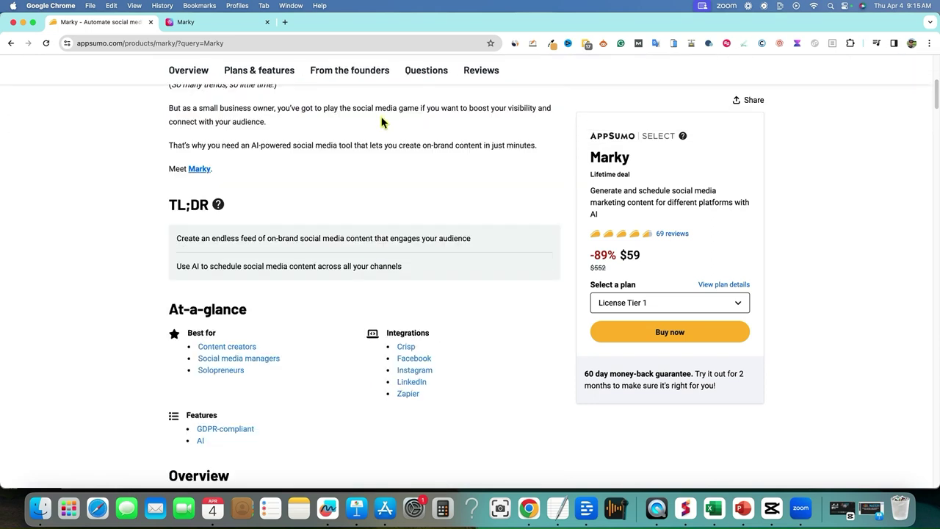
{"action": "left_click", "coordinate": [376, 72]}
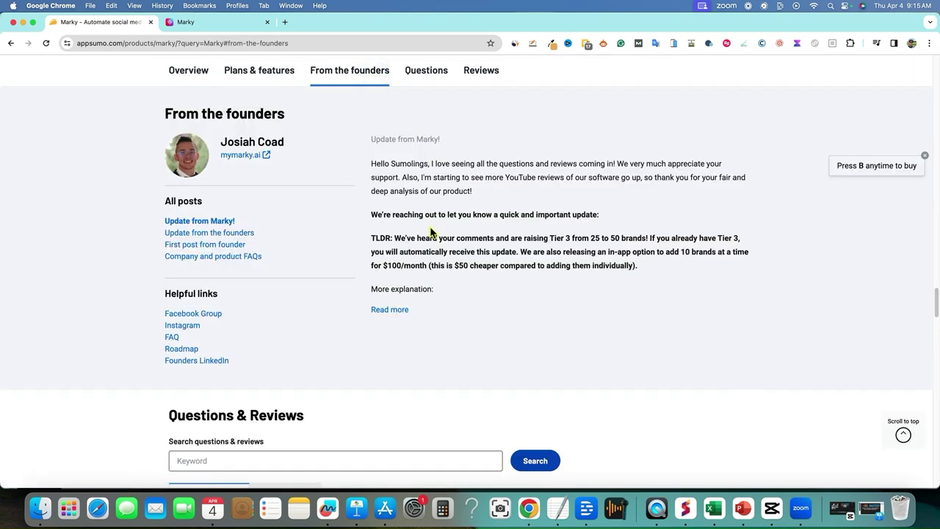
{"action": "left_click_drag", "start_coordinate": [370, 214], "coordinate": [667, 266]}
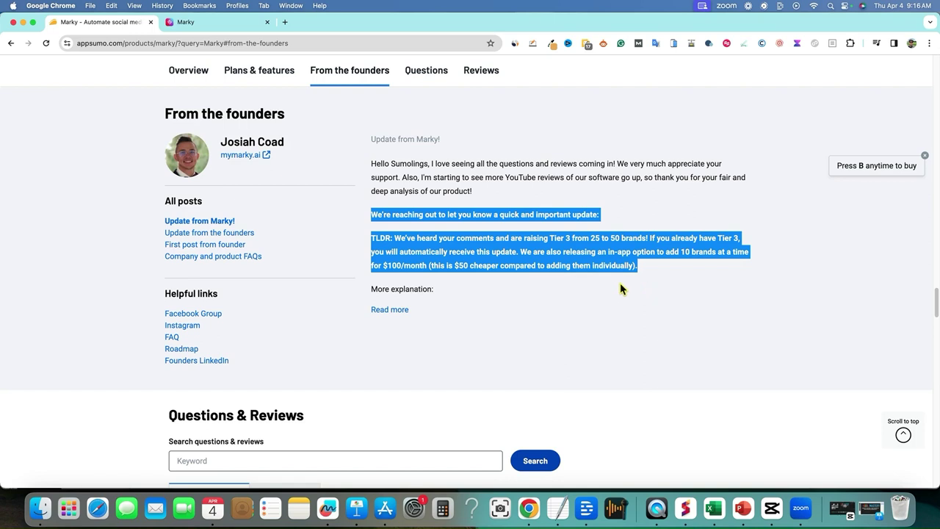
- Go to the plan comparison and highlight License Tier 3's brand allowance and daily post scheduling lines
{"action": "scroll", "coordinate": [594, 323], "scroll_direction": "down", "scroll_amount": 10}
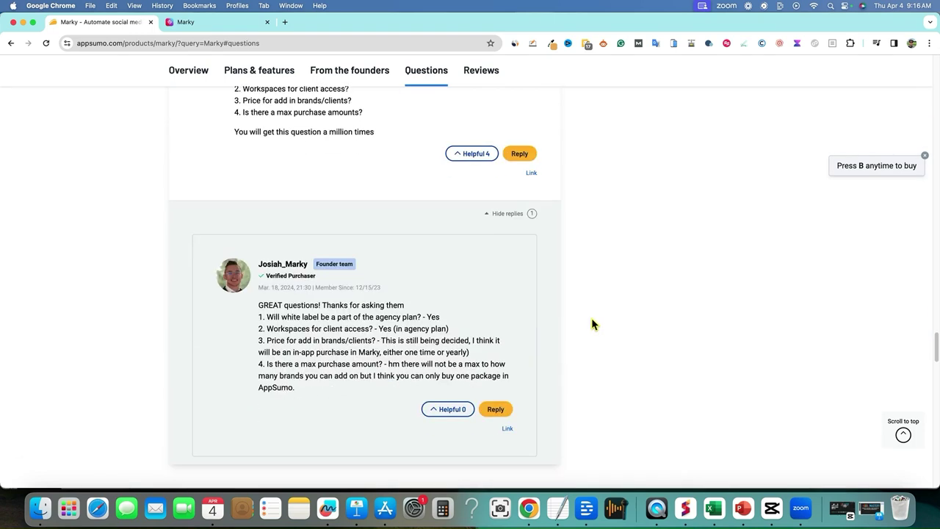
{"action": "scroll", "coordinate": [593, 323], "scroll_direction": "up", "scroll_amount": 7}
{"action": "left_click", "coordinate": [285, 129]}
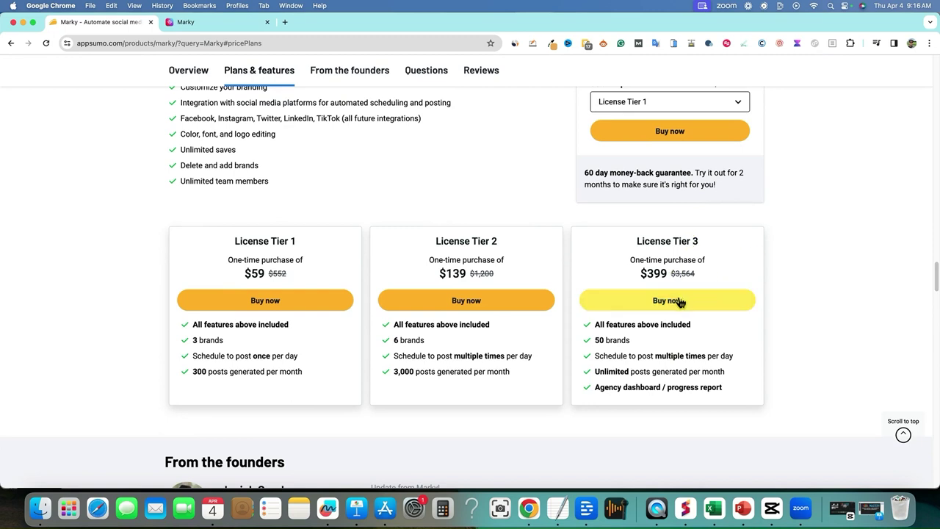
{"action": "double_click", "coordinate": [614, 340]}
{"action": "key", "text": "super+m"}
{"action": "mouse_move", "coordinate": [611, 338]}
{"action": "left_mouse_down"}
{"action": "mouse_move", "coordinate": [590, 337]}
{"action": "mouse_move", "coordinate": [599, 339]}
{"action": "left_mouse_up"}
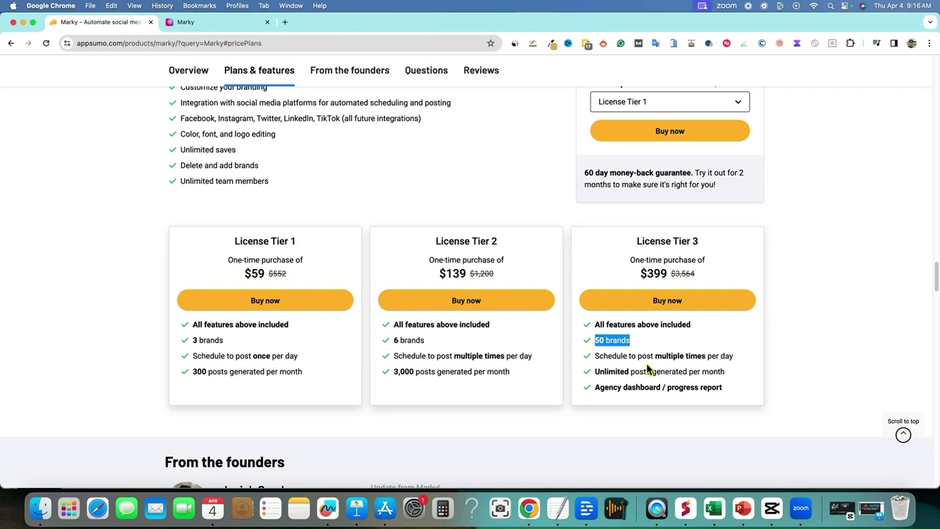
{"action": "left_click", "coordinate": [639, 344]}
{"action": "triple_click", "coordinate": [604, 340]}
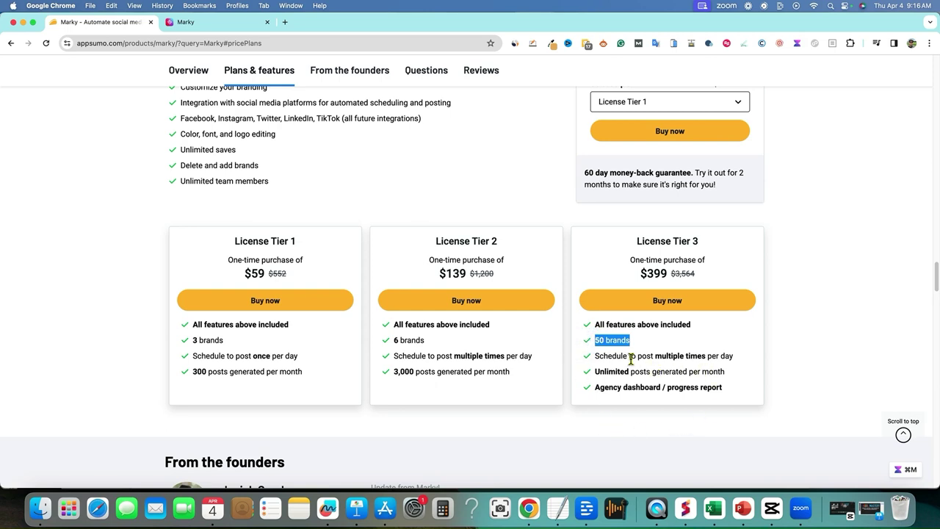
{"action": "left_click_drag", "start_coordinate": [612, 356], "coordinate": [726, 357]}
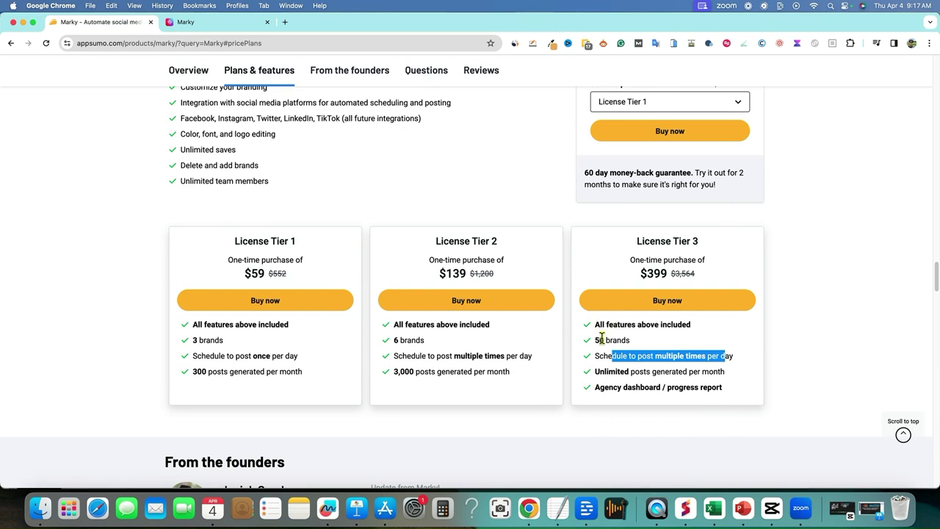
- Examine the deal terms and the features included in all plans, highlighting the License Tier 3 brand allowance
{"action": "scroll", "coordinate": [330, 254], "scroll_direction": "up", "scroll_amount": 5}
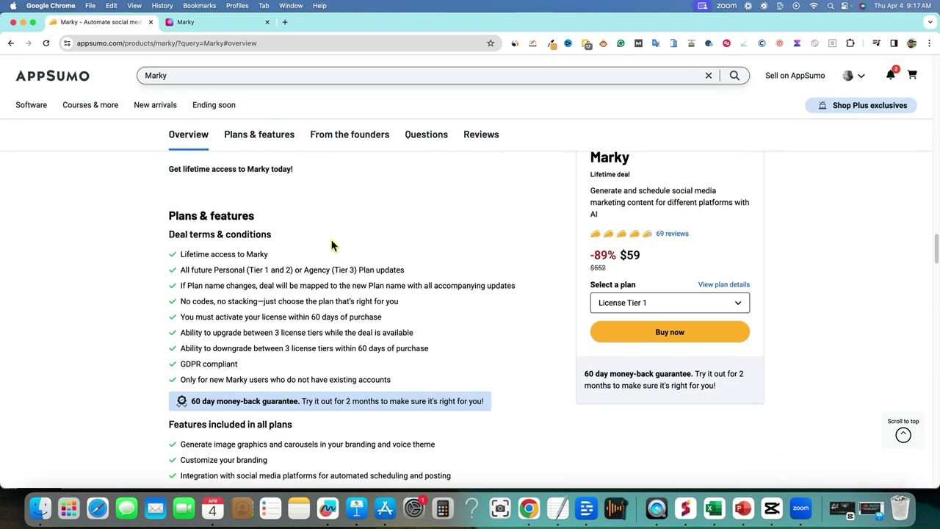
{"action": "scroll", "coordinate": [414, 351], "scroll_direction": "down", "scroll_amount": 2}
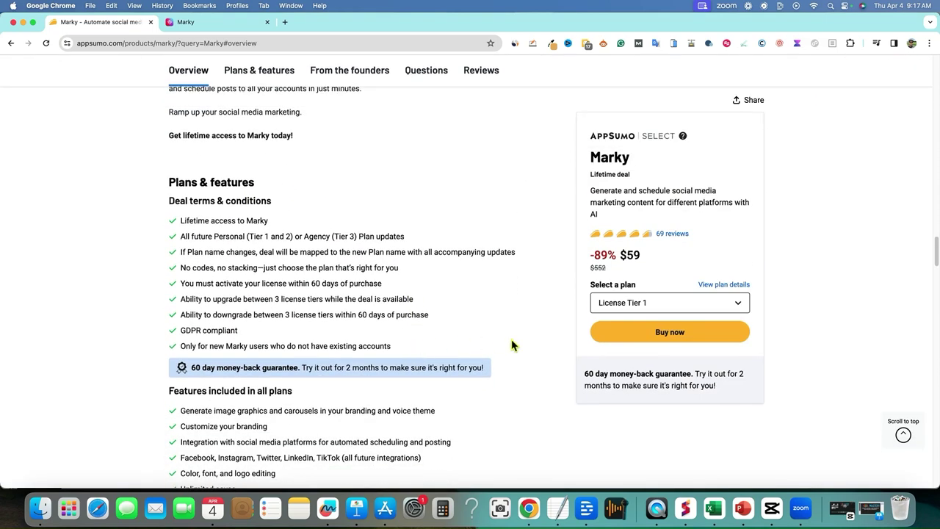
{"action": "scroll", "coordinate": [514, 343], "scroll_direction": "down", "scroll_amount": 1}
{"action": "scroll", "coordinate": [516, 346], "scroll_direction": "down", "scroll_amount": 3}
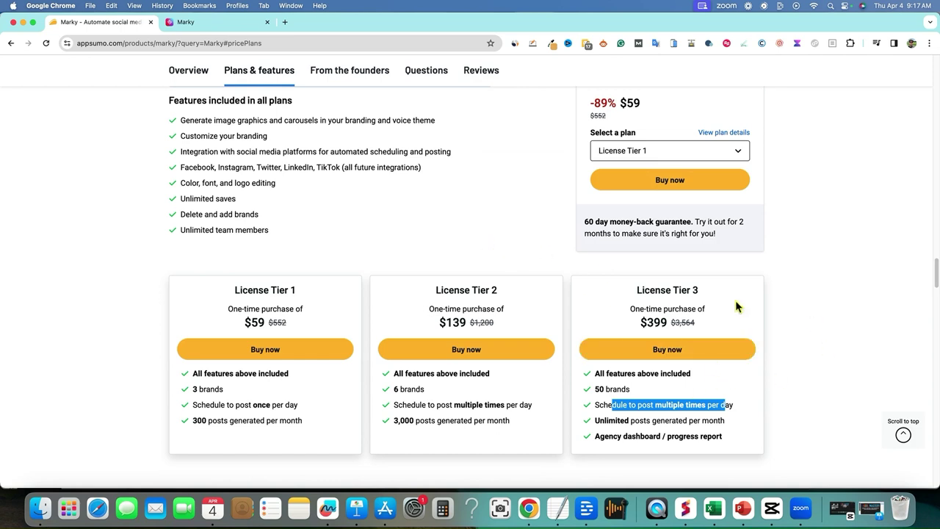
{"action": "left_click_drag", "start_coordinate": [597, 389], "coordinate": [642, 393]}
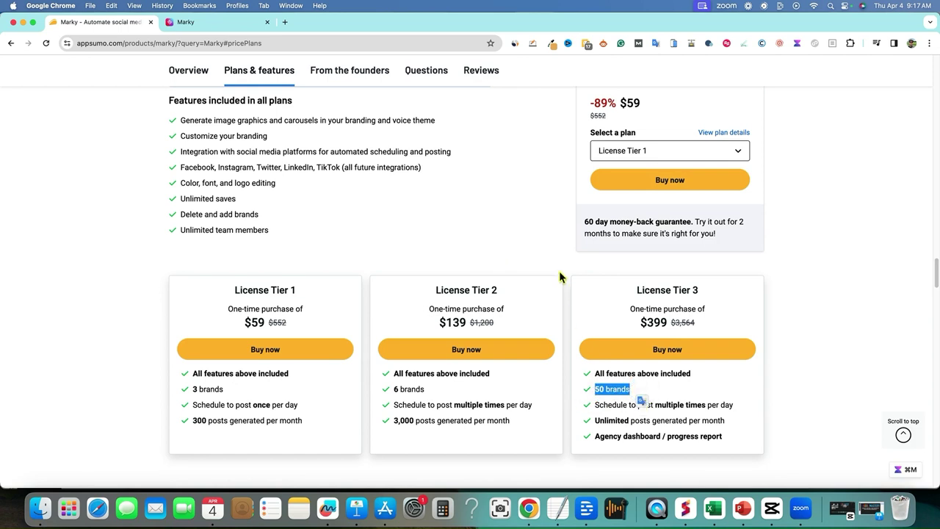
{"action": "left_click", "coordinate": [536, 273]}
{"action": "scroll", "coordinate": [535, 273], "scroll_direction": "up", "scroll_amount": 3}
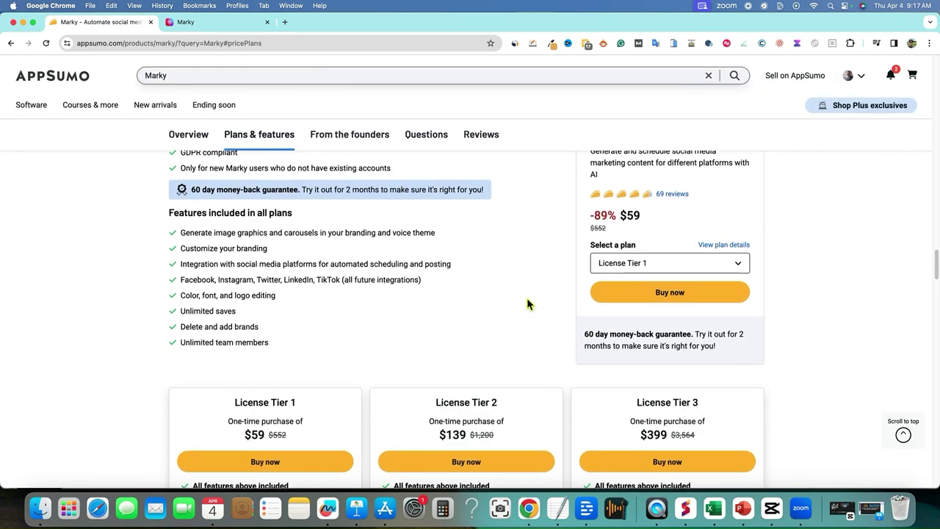
{"action": "scroll", "coordinate": [527, 304], "scroll_direction": "up", "scroll_amount": 1}
- Switch to the Marky app, open its feature requests, and examine the generated social posts for the LearnWire brand
{"action": "left_click", "coordinate": [220, 24]}
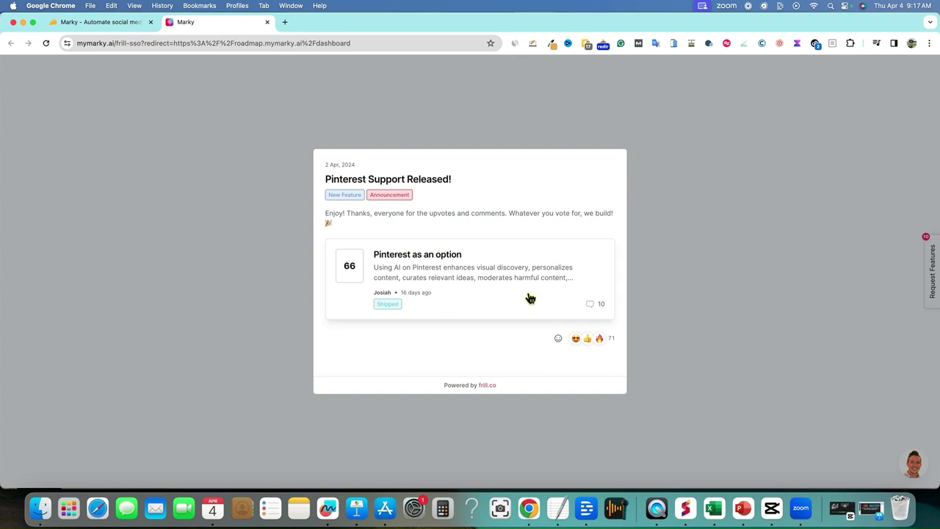
{"action": "left_click", "coordinate": [921, 286]}
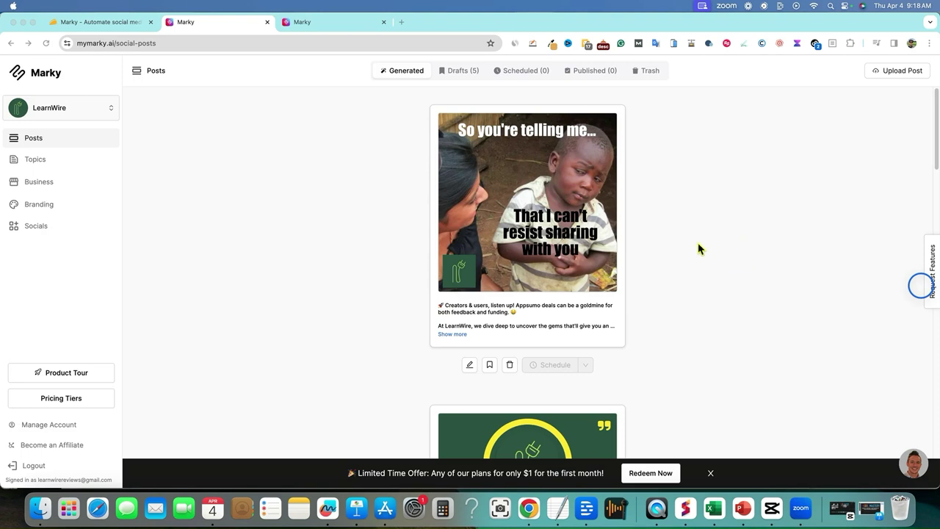
{"action": "scroll", "coordinate": [702, 304], "scroll_direction": "down", "scroll_amount": 3}
{"action": "scroll", "coordinate": [704, 306], "scroll_direction": "down", "scroll_amount": 6}
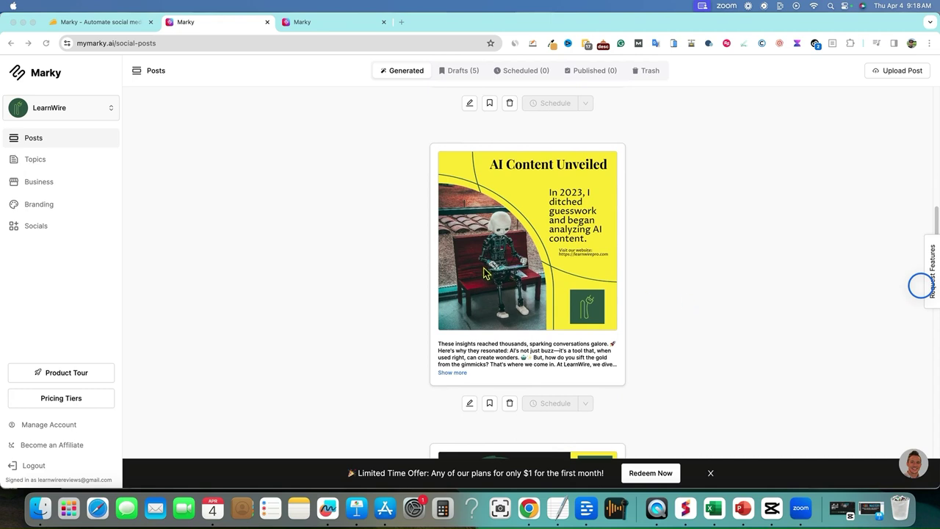
{"action": "scroll", "coordinate": [662, 293], "scroll_direction": "down", "scroll_amount": 5}
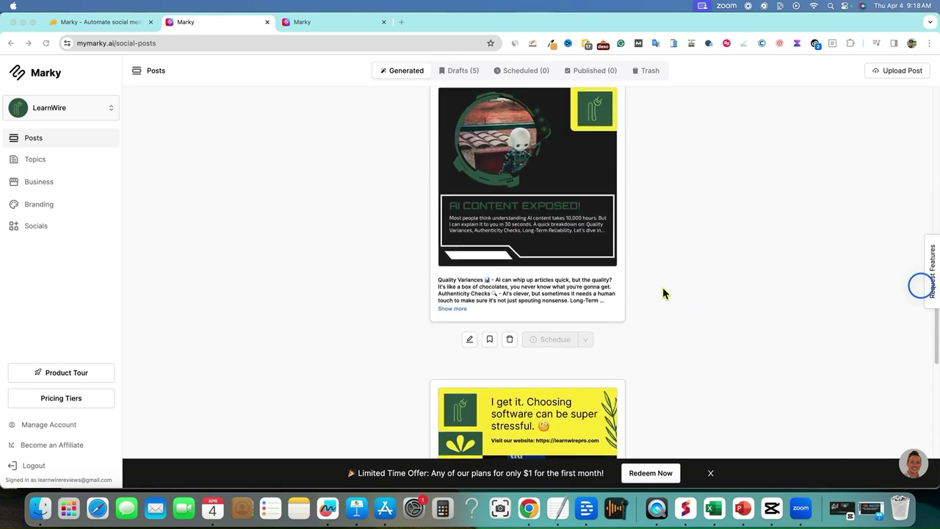
{"action": "scroll", "coordinate": [663, 294], "scroll_direction": "down", "scroll_amount": 2}
{"action": "scroll", "coordinate": [657, 316], "scroll_direction": "up", "scroll_amount": 8}
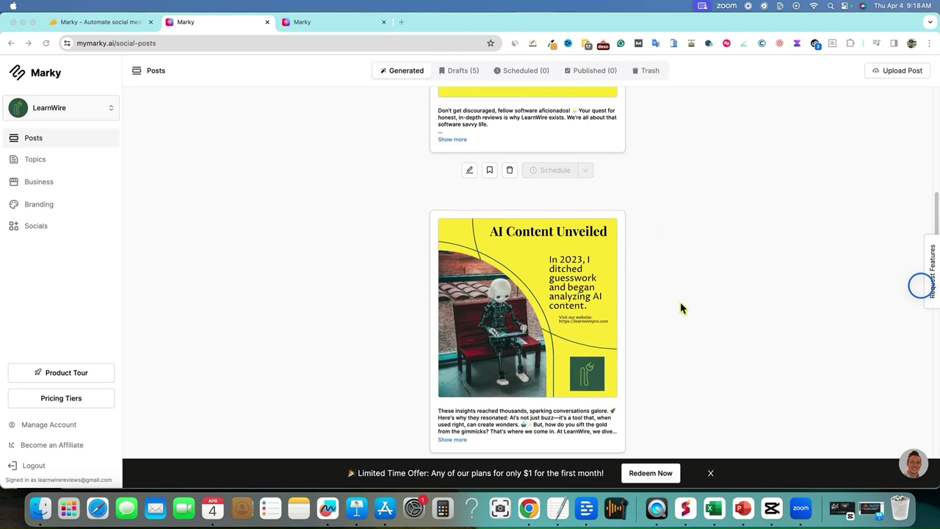
{"action": "scroll", "coordinate": [680, 302], "scroll_direction": "up", "scroll_amount": 5}
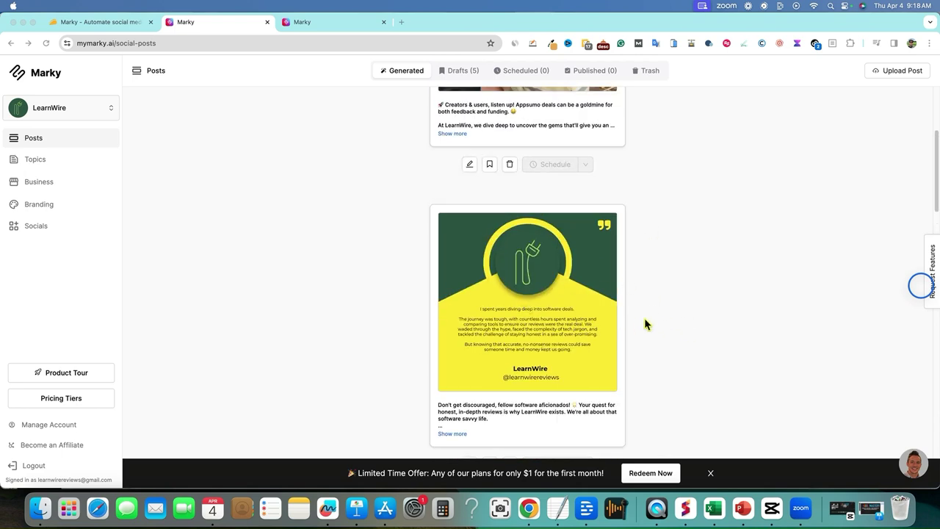
{"action": "scroll", "coordinate": [673, 289], "scroll_direction": "up", "scroll_amount": 2}
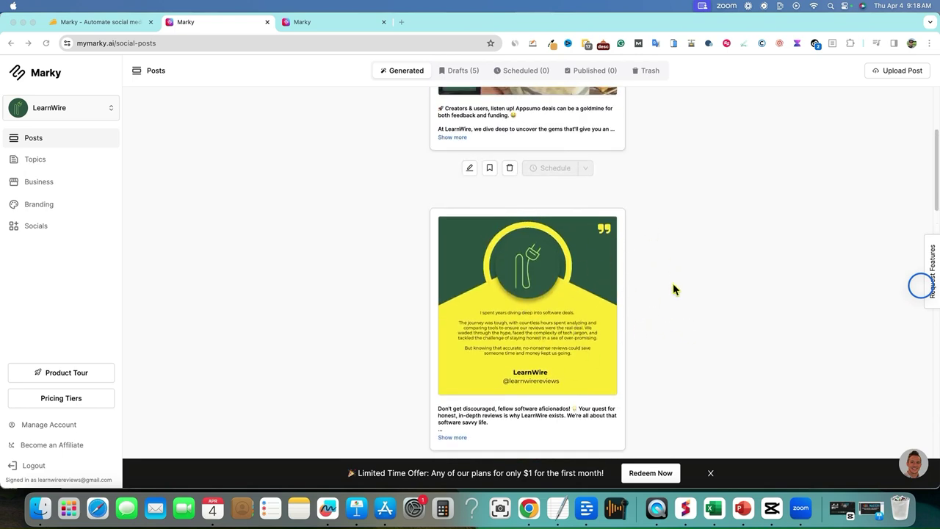
{"action": "scroll", "coordinate": [653, 300], "scroll_direction": "up", "scroll_amount": 6}
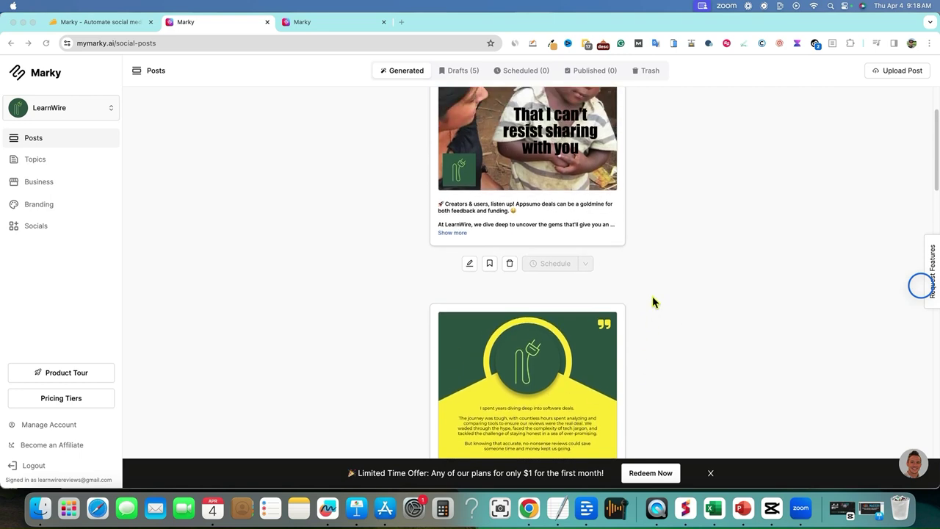
{"action": "scroll", "coordinate": [654, 301], "scroll_direction": "up", "scroll_amount": 1}
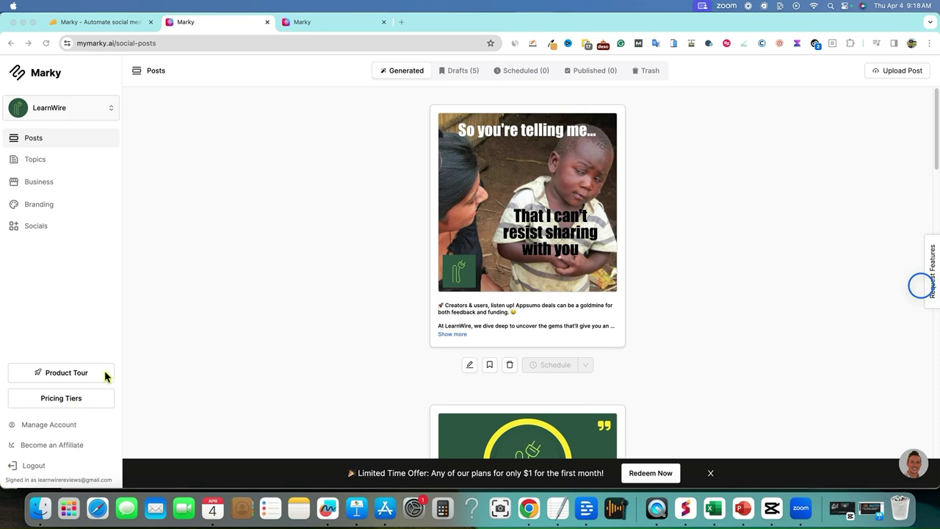
- Start connecting Pinterest in the brand's social integrations and authorize MyMarky to access the LearnWire Pinterest account
{"action": "left_click", "coordinate": [37, 228]}
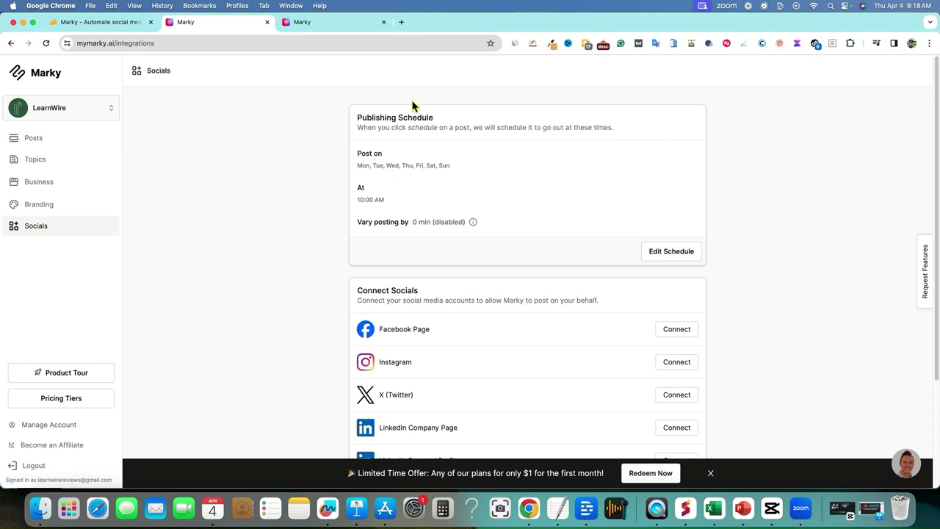
{"action": "scroll", "coordinate": [443, 346], "scroll_direction": "down", "scroll_amount": 4}
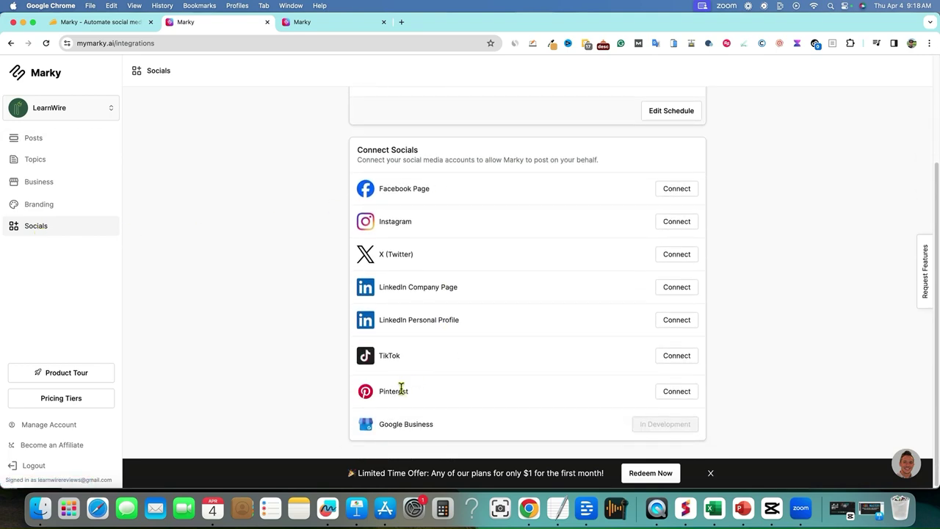
{"action": "left_click", "coordinate": [671, 394]}
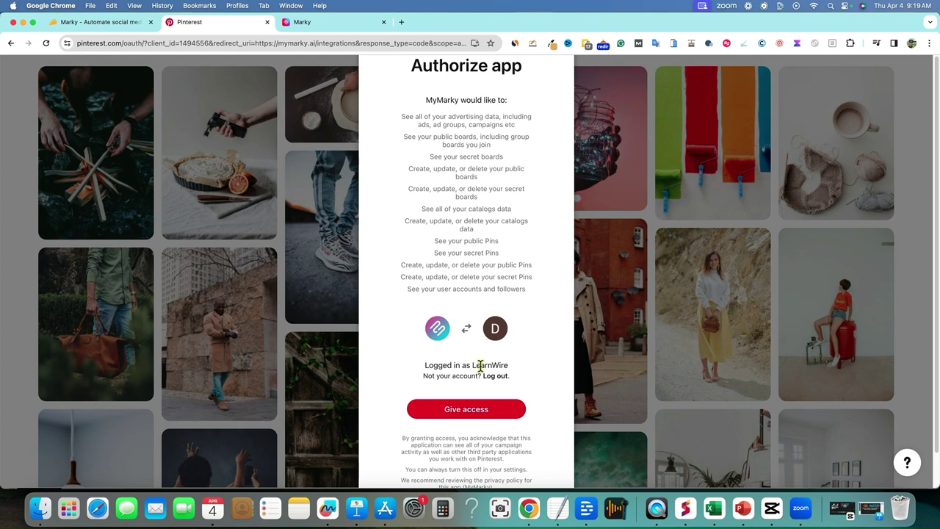
{"action": "left_click", "coordinate": [476, 416]}
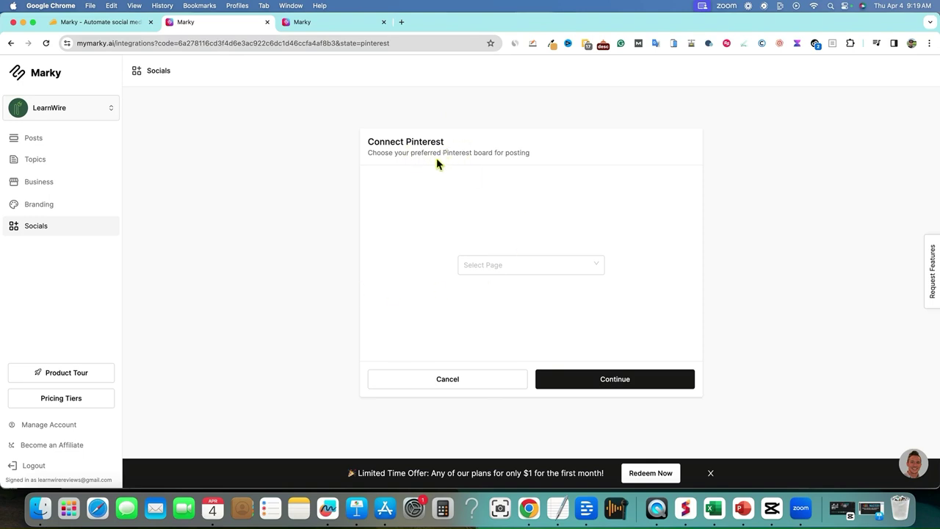
- Choose "my board" as the Pinterest board for posting and continue the connection
{"action": "left_click", "coordinate": [594, 266]}
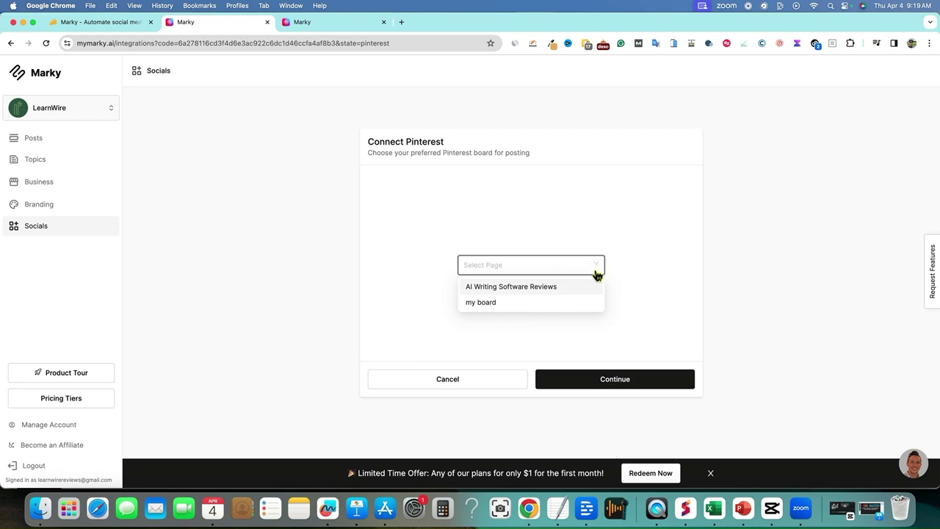
{"action": "left_click", "coordinate": [562, 227]}
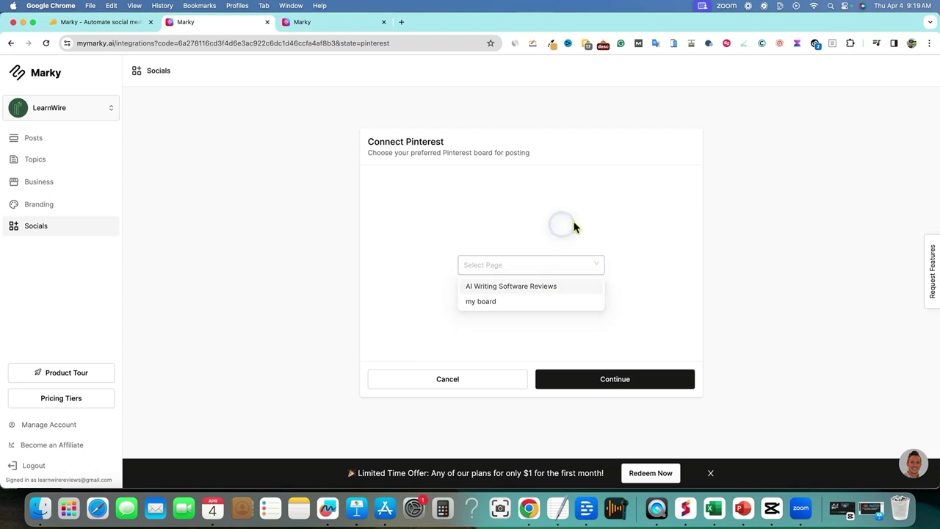
{"action": "left_click", "coordinate": [600, 266]}
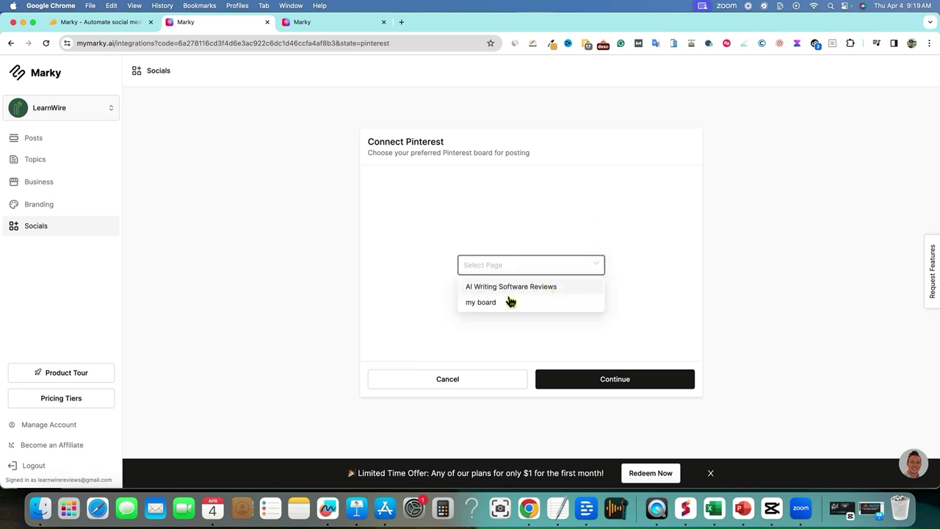
{"action": "left_click", "coordinate": [495, 304]}
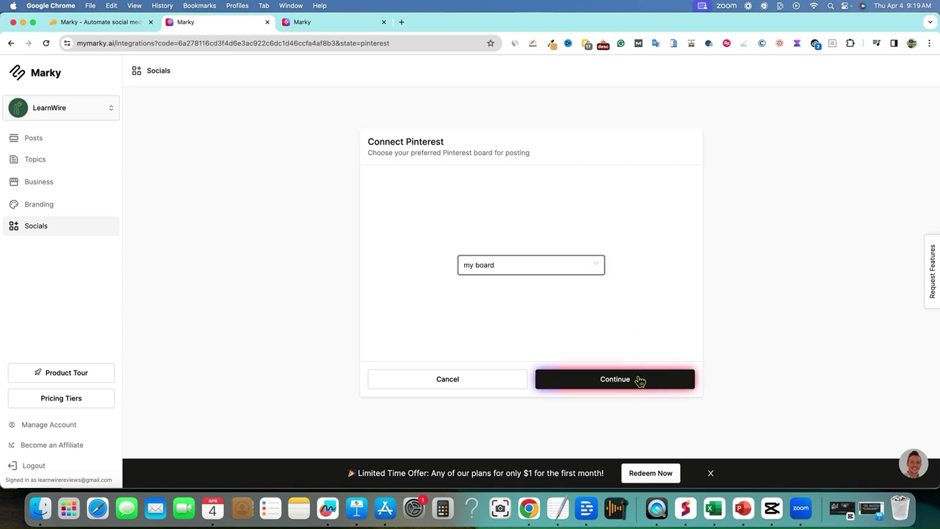
{"action": "left_click", "coordinate": [617, 379]}
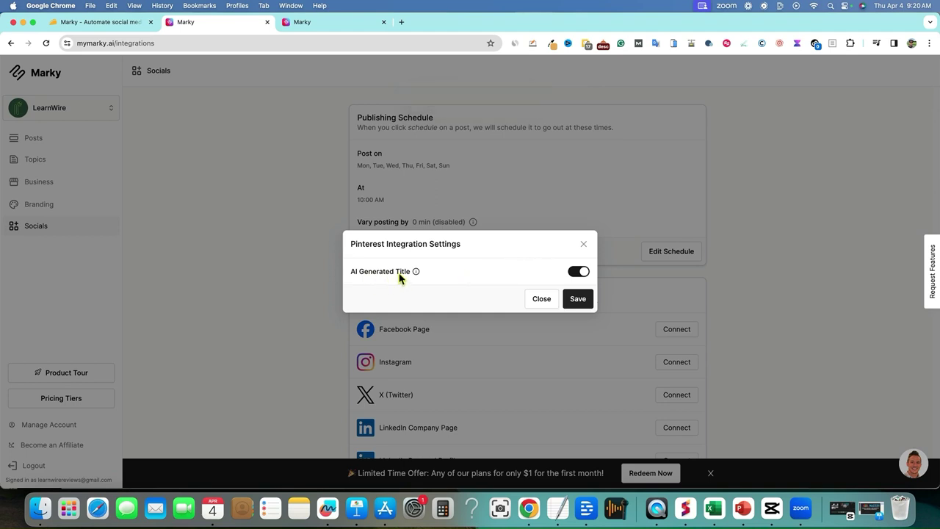
- Save the Pinterest integration settings with AI Generated Title enabled, check the connected socials, and dismiss the limited-time offer banner
{"action": "left_click", "coordinate": [575, 301]}
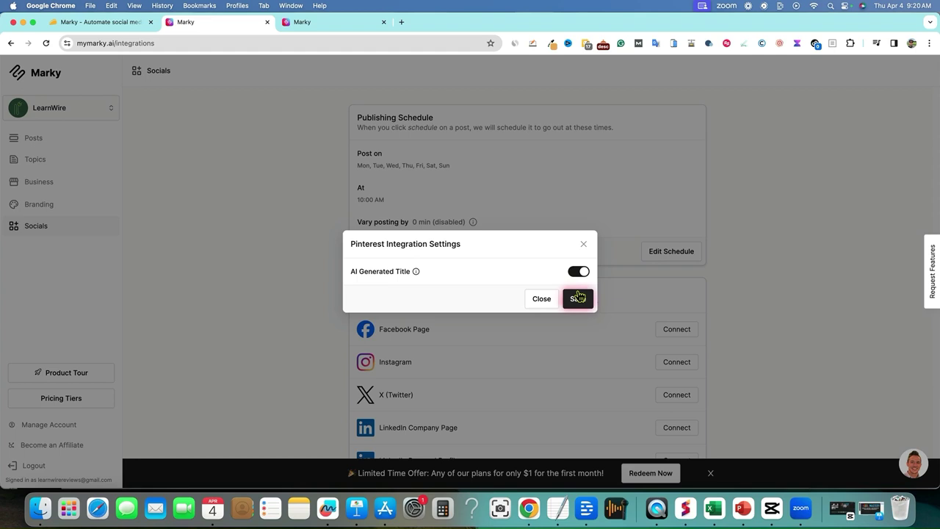
{"action": "left_click", "coordinate": [577, 298]}
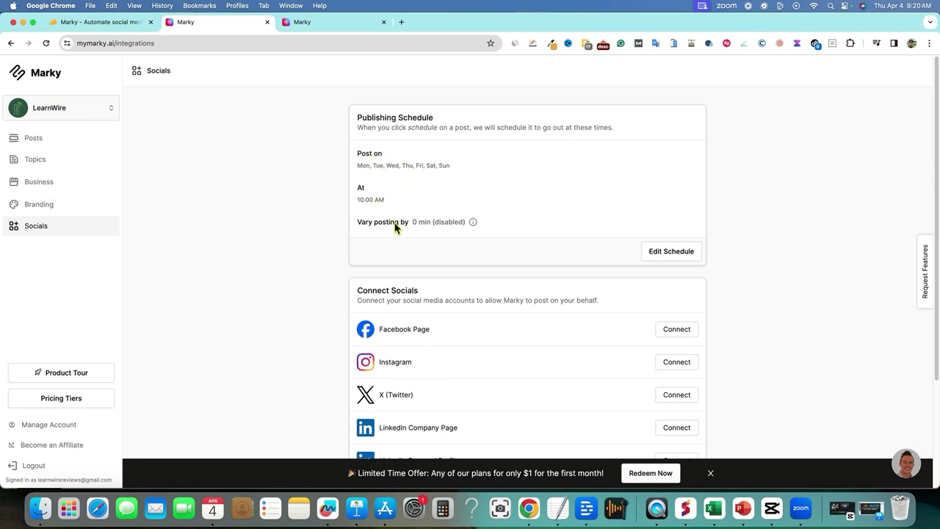
{"action": "scroll", "coordinate": [557, 373], "scroll_direction": "down", "scroll_amount": 5}
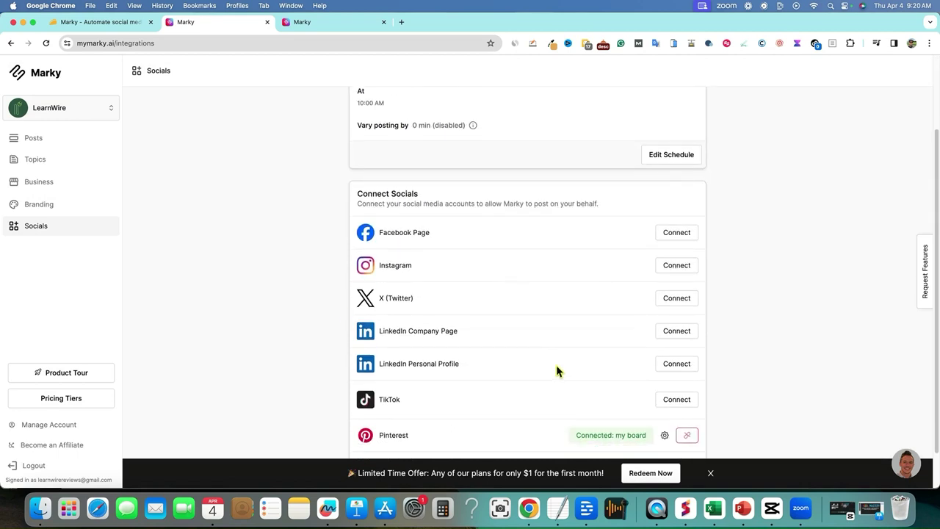
{"action": "scroll", "coordinate": [556, 372], "scroll_direction": "up", "scroll_amount": 4}
{"action": "scroll", "coordinate": [554, 367], "scroll_direction": "up", "scroll_amount": 1}
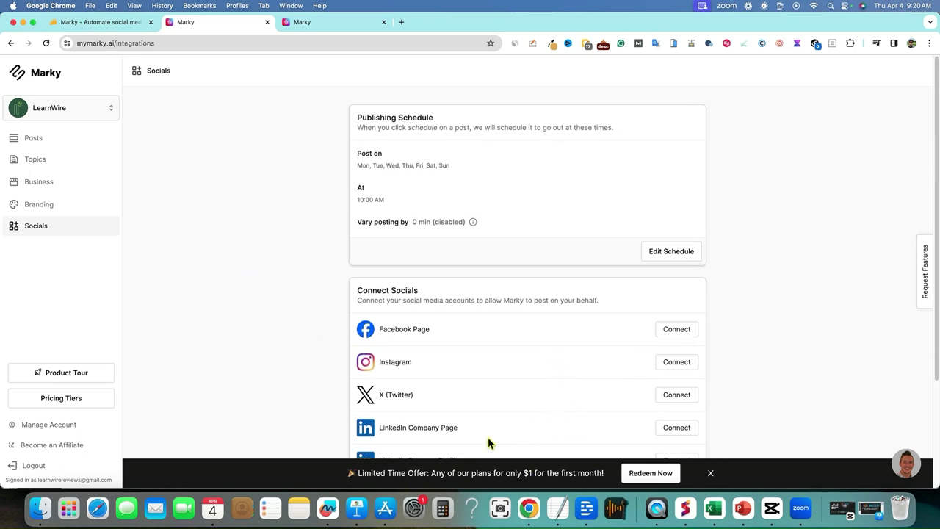
{"action": "left_click", "coordinate": [712, 477]}
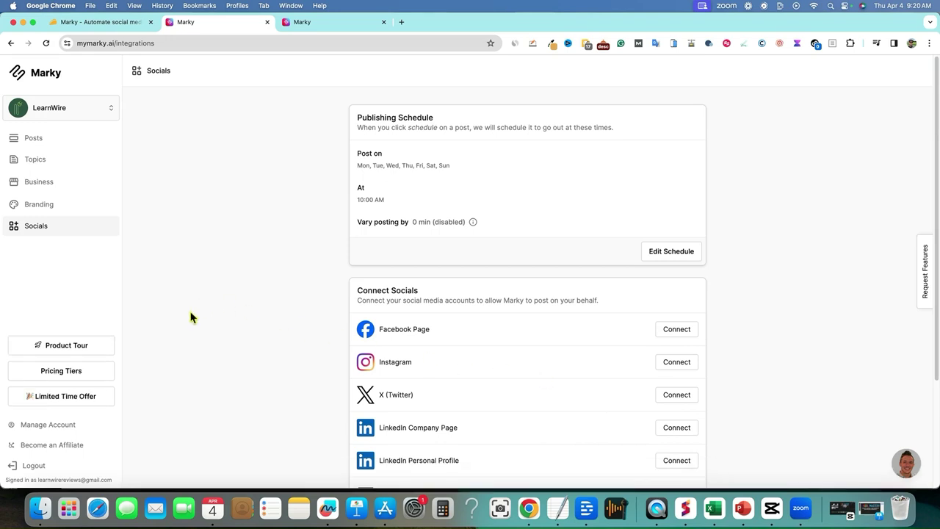
- Try to generate more posts for the LearnWire brand from its generated posts, and dismiss the plan offer
{"action": "left_click", "coordinate": [37, 140]}
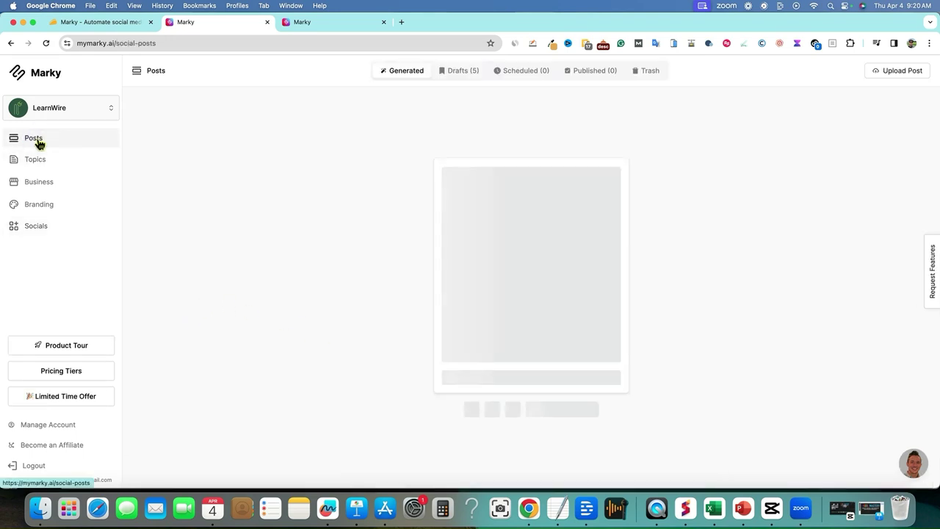
{"action": "scroll", "coordinate": [478, 329], "scroll_direction": "down", "scroll_amount": 20}
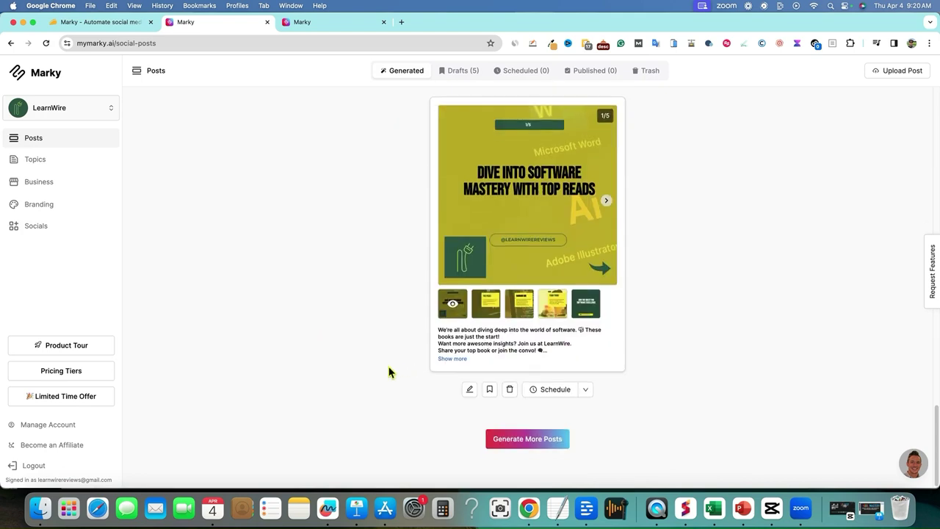
{"action": "left_click", "coordinate": [551, 444]}
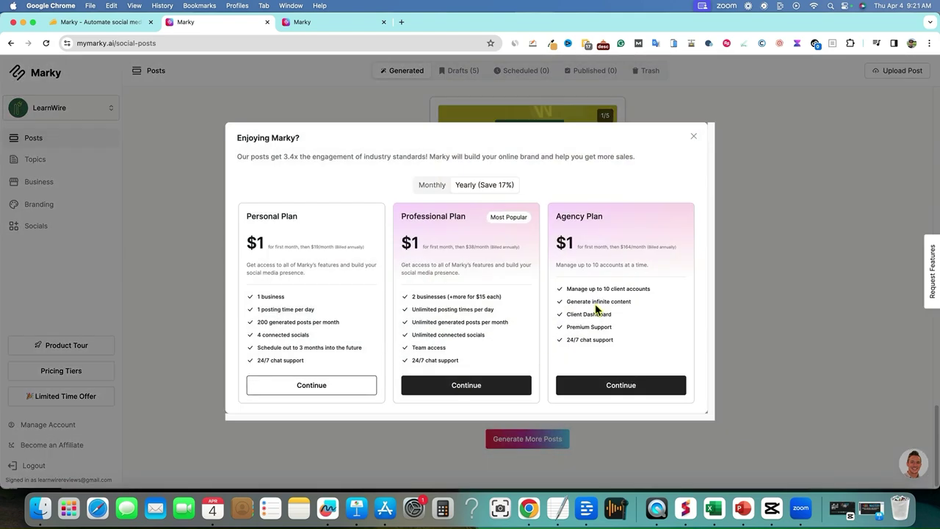
{"action": "left_click", "coordinate": [695, 138]}
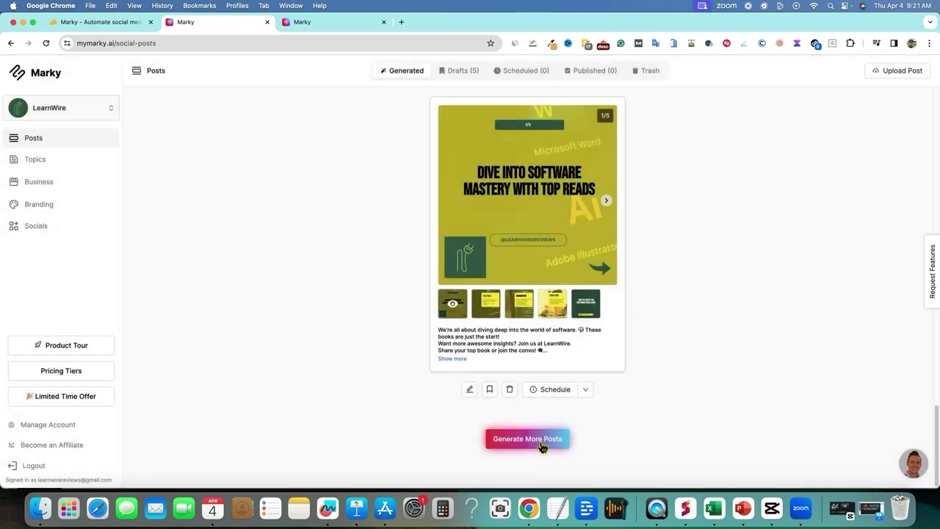
{"action": "scroll", "coordinate": [535, 286], "scroll_direction": "up", "scroll_amount": 1}
{"action": "scroll", "coordinate": [536, 286], "scroll_direction": "up", "scroll_amount": 20}
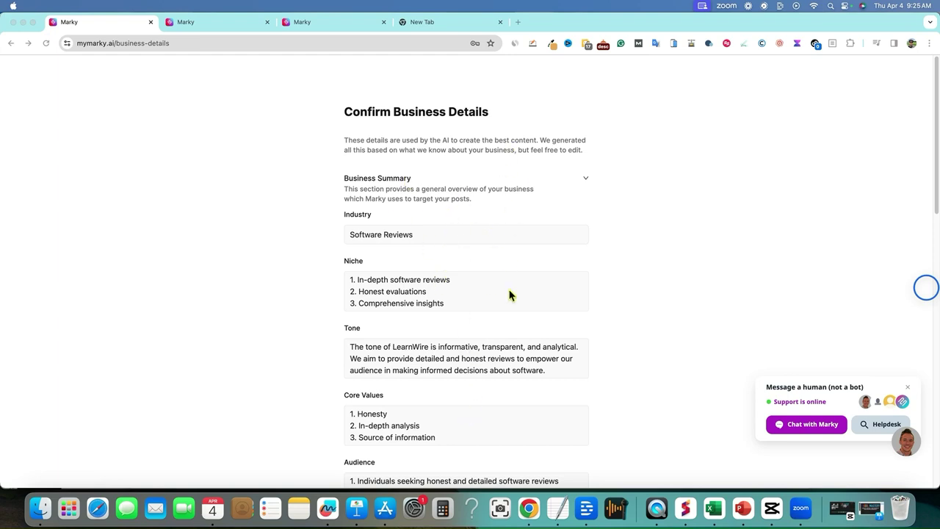
- Examine the LearnWire business details, from the business summary and calls to action through caption suffix, promotion and emoji levels, and posting schedule
{"action": "scroll", "coordinate": [482, 396], "scroll_direction": "down", "scroll_amount": 1}
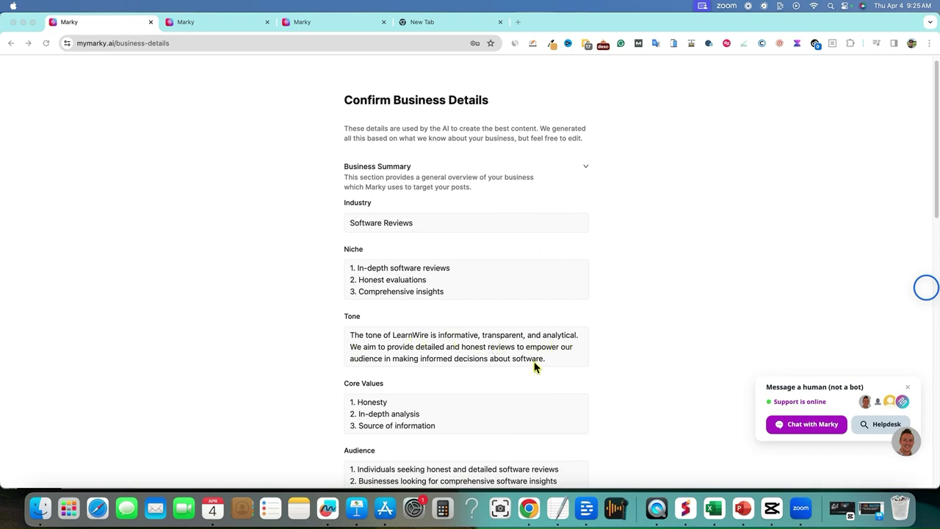
{"action": "scroll", "coordinate": [534, 368], "scroll_direction": "down", "scroll_amount": 5}
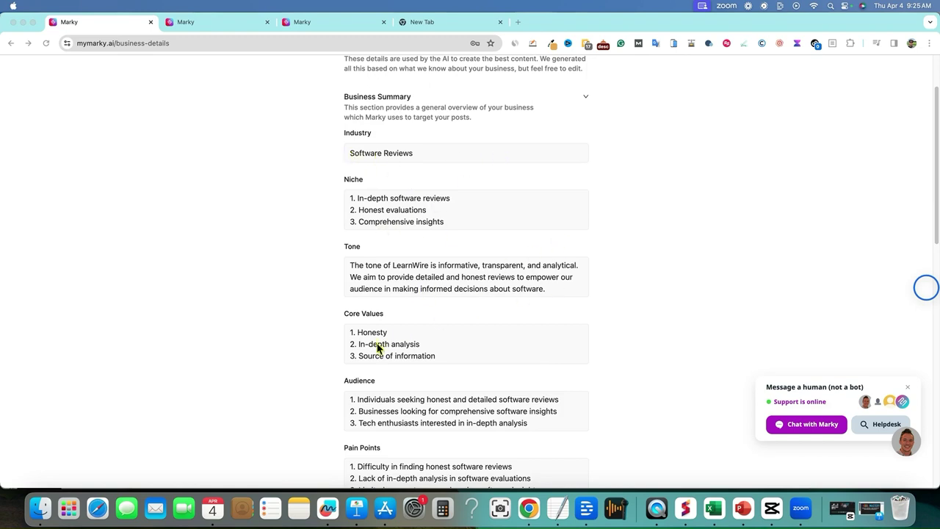
{"action": "scroll", "coordinate": [455, 409], "scroll_direction": "down", "scroll_amount": 10}
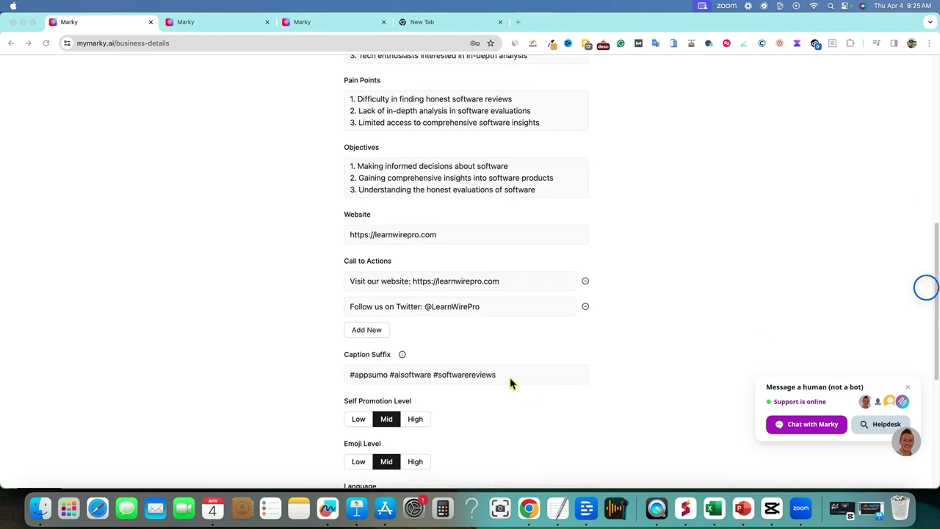
{"action": "scroll", "coordinate": [507, 381], "scroll_direction": "up", "scroll_amount": 1}
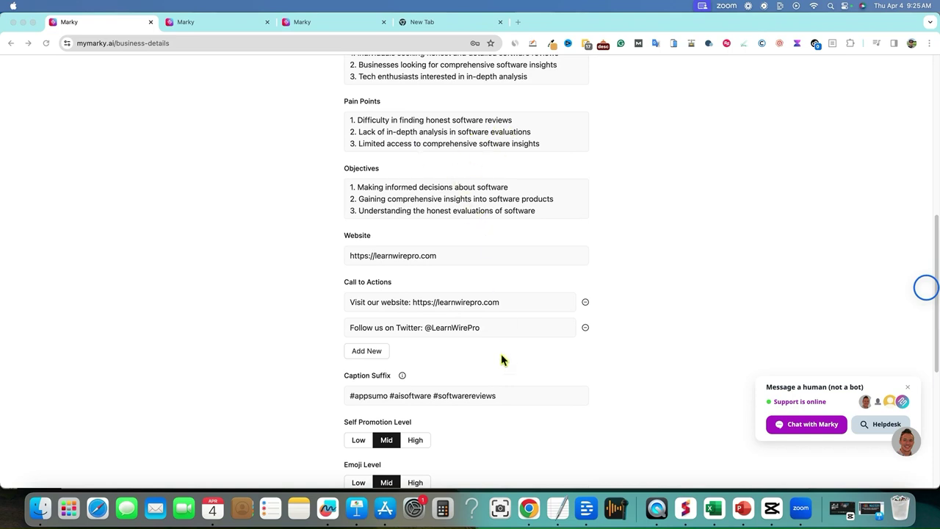
{"action": "scroll", "coordinate": [507, 338], "scroll_direction": "down", "scroll_amount": 2}
{"action": "scroll", "coordinate": [573, 379], "scroll_direction": "down", "scroll_amount": 5}
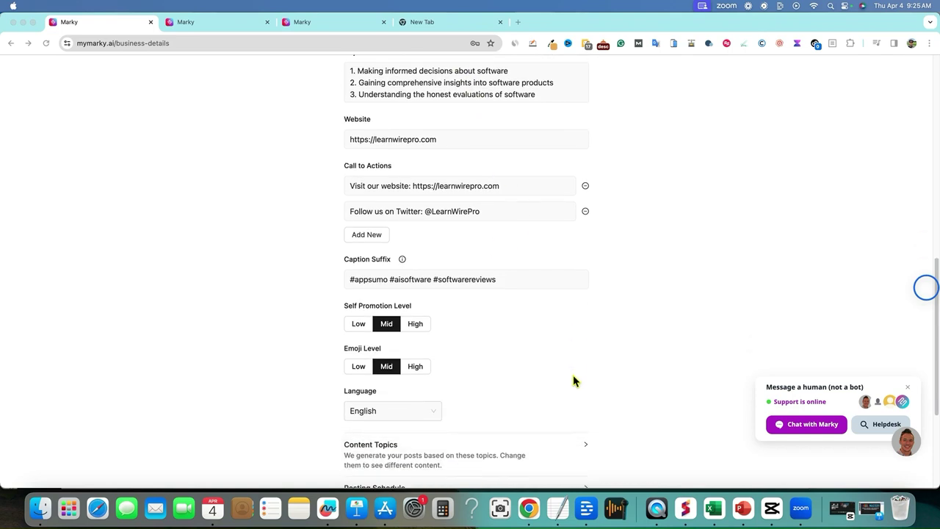
{"action": "scroll", "coordinate": [455, 316], "scroll_direction": "down", "scroll_amount": 1}
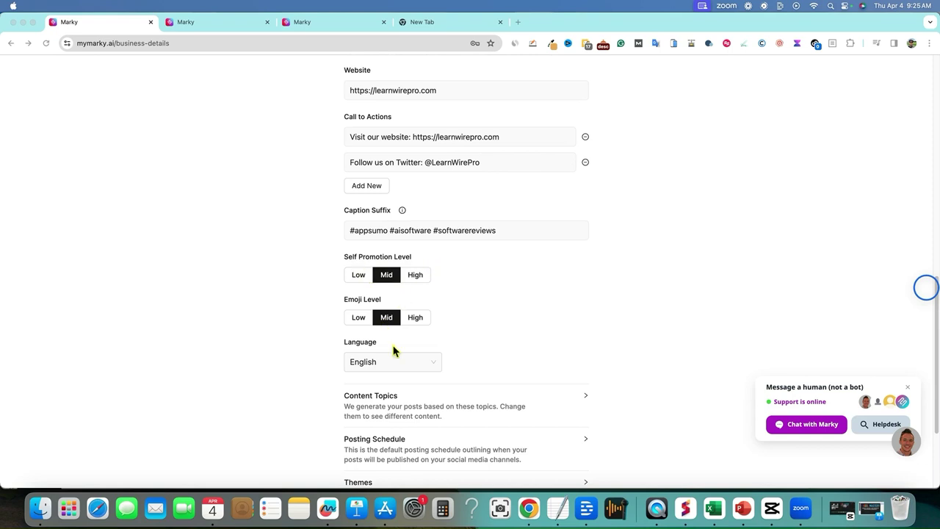
{"action": "scroll", "coordinate": [393, 351], "scroll_direction": "down", "scroll_amount": 6}
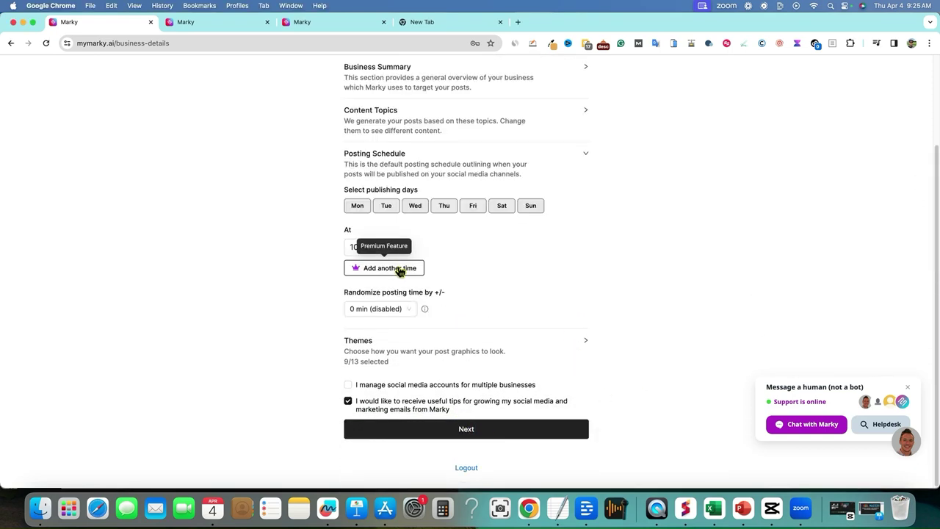
- Try to add another posting time to the posting schedule, view the AppSumo upgrade tiers, and close them
{"action": "left_click", "coordinate": [399, 269]}
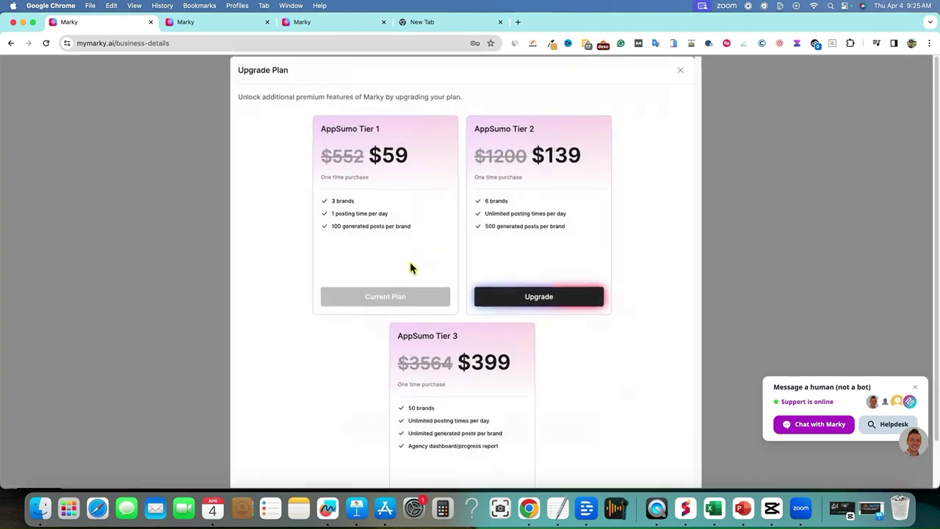
{"action": "left_click", "coordinate": [684, 71]}
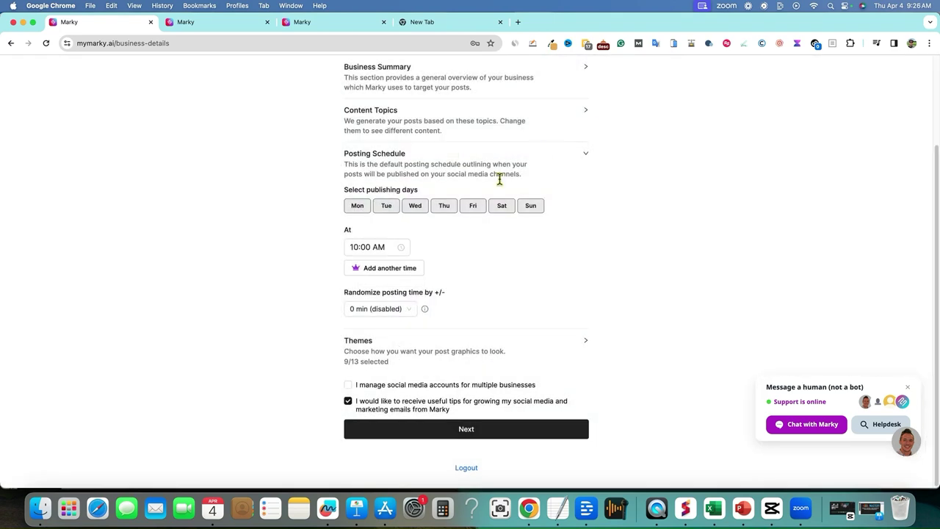
{"action": "left_click", "coordinate": [403, 273]}
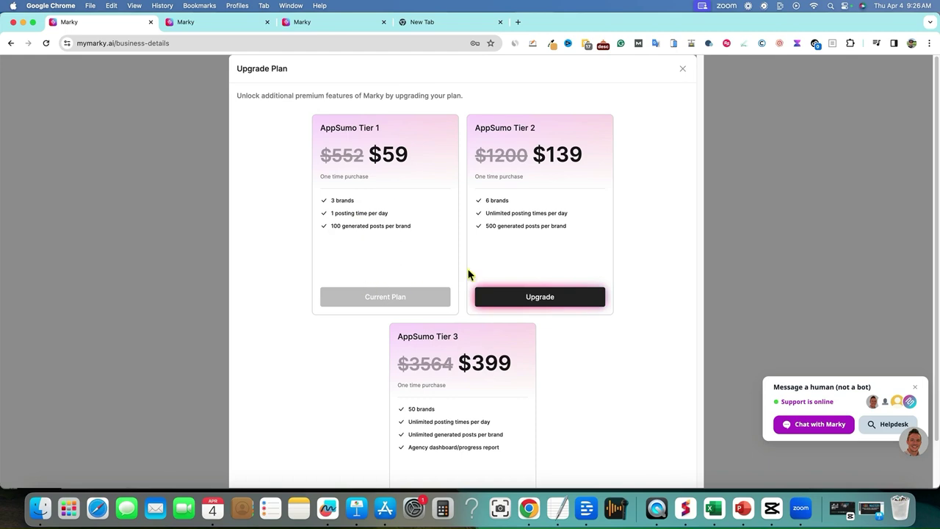
{"action": "left_click", "coordinate": [682, 69]}
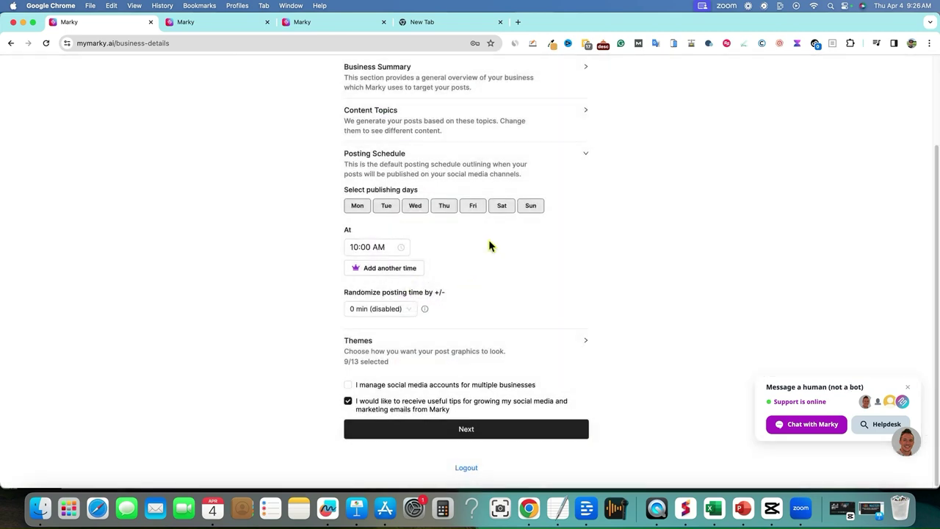
{"action": "left_click", "coordinate": [478, 354]}
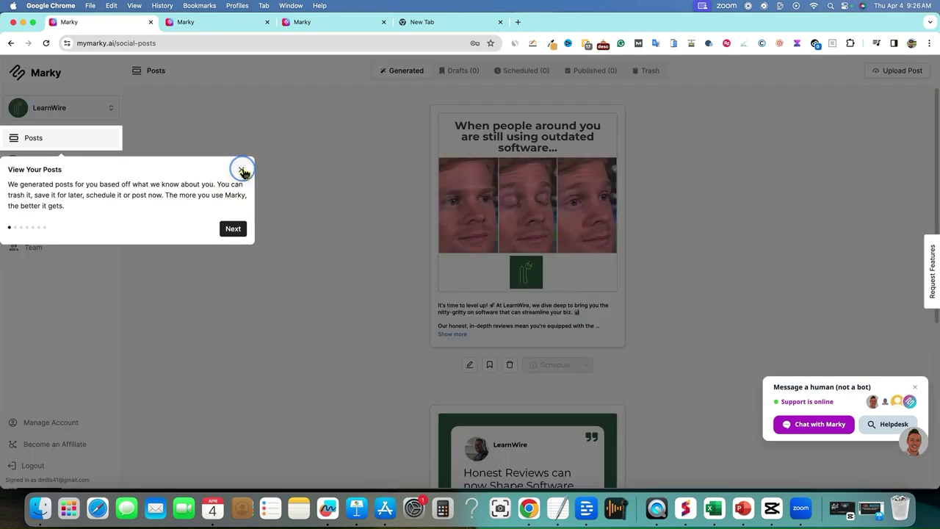
- Dismiss the product tour and open the brand's list of social media connections
{"action": "left_click", "coordinate": [243, 172]}
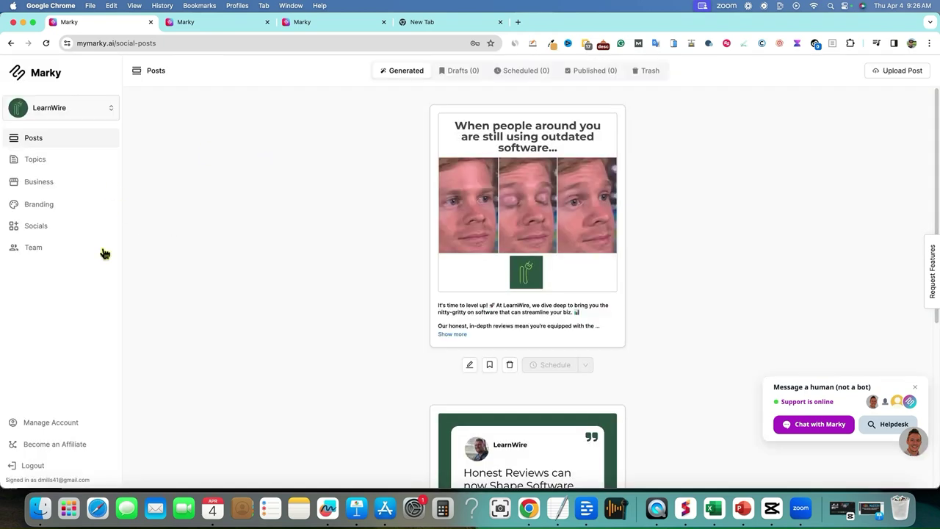
{"action": "left_click", "coordinate": [42, 229]}
{"action": "scroll", "coordinate": [572, 367], "scroll_direction": "down", "scroll_amount": 5}
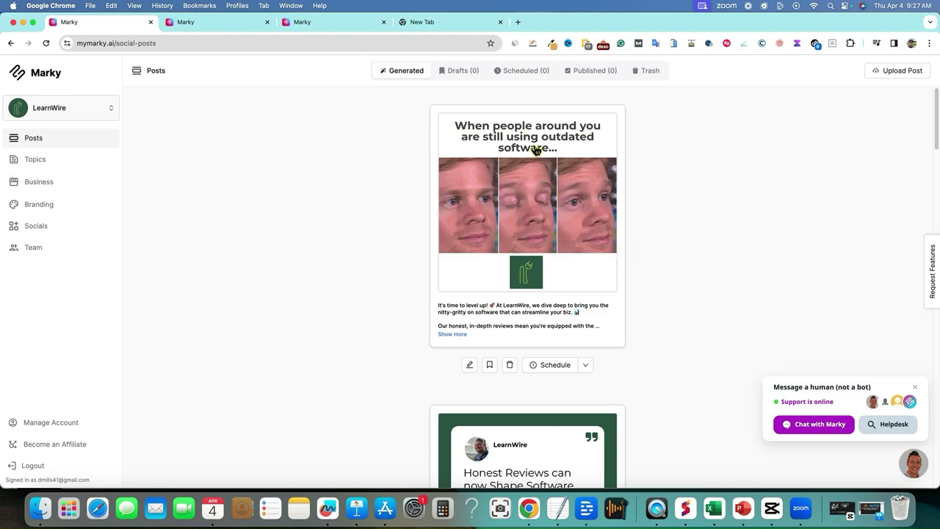
- Review the generated posts, expanding the caption of the "When people around you are still using outdated software" post and viewing its posting options
{"action": "scroll", "coordinate": [560, 296], "scroll_direction": "down", "scroll_amount": 1}
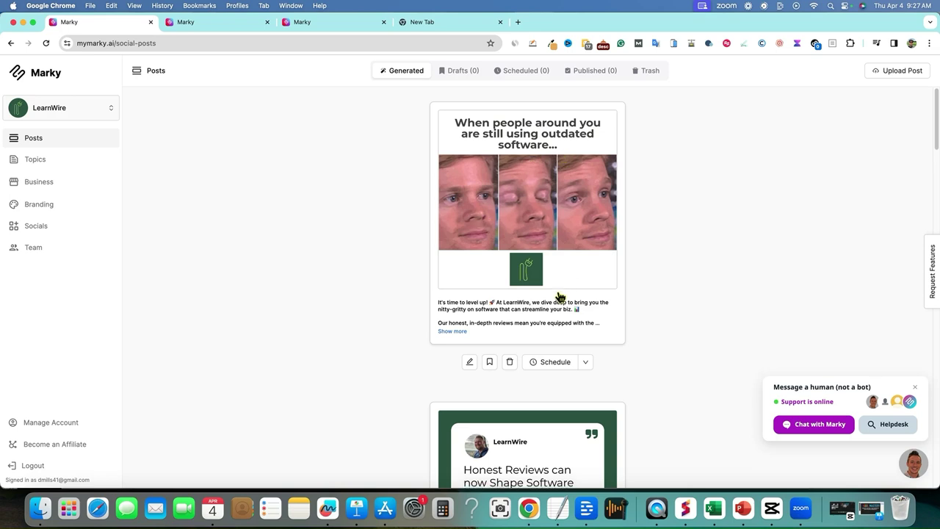
{"action": "scroll", "coordinate": [559, 297], "scroll_direction": "down", "scroll_amount": 2}
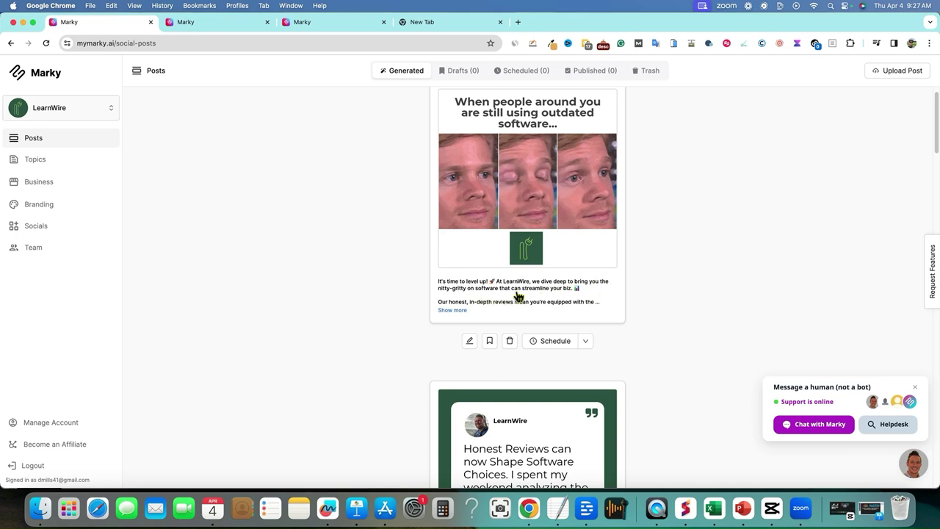
{"action": "left_click", "coordinate": [453, 311]}
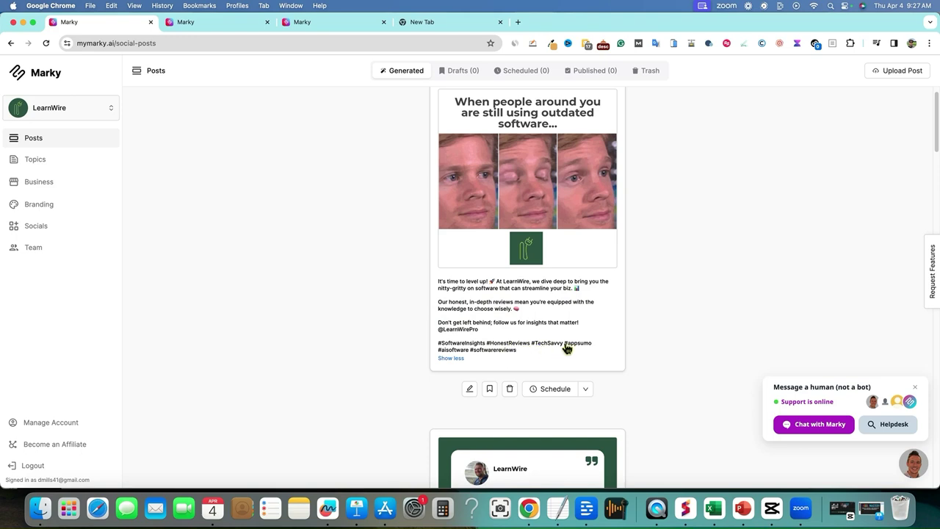
{"action": "scroll", "coordinate": [571, 355], "scroll_direction": "down", "scroll_amount": 1}
{"action": "scroll", "coordinate": [573, 350], "scroll_direction": "up", "scroll_amount": 2}
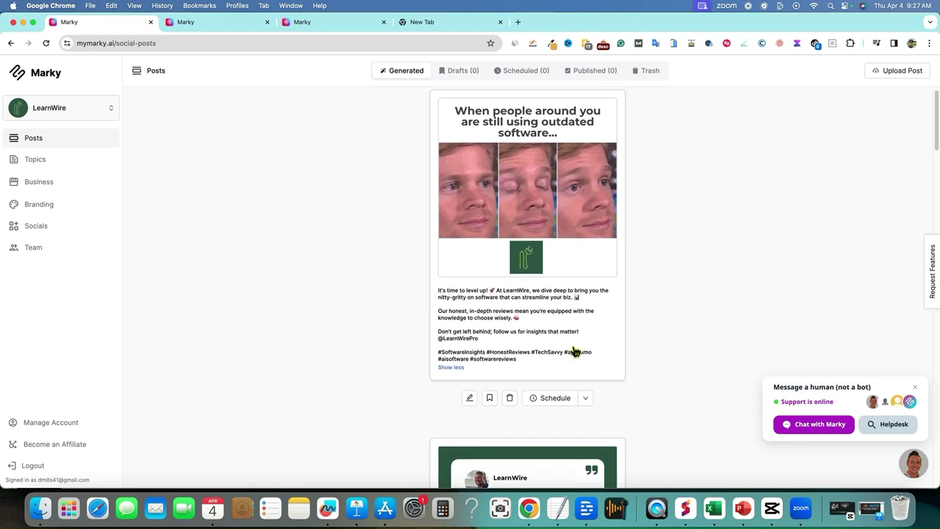
{"action": "left_click", "coordinate": [586, 398]}
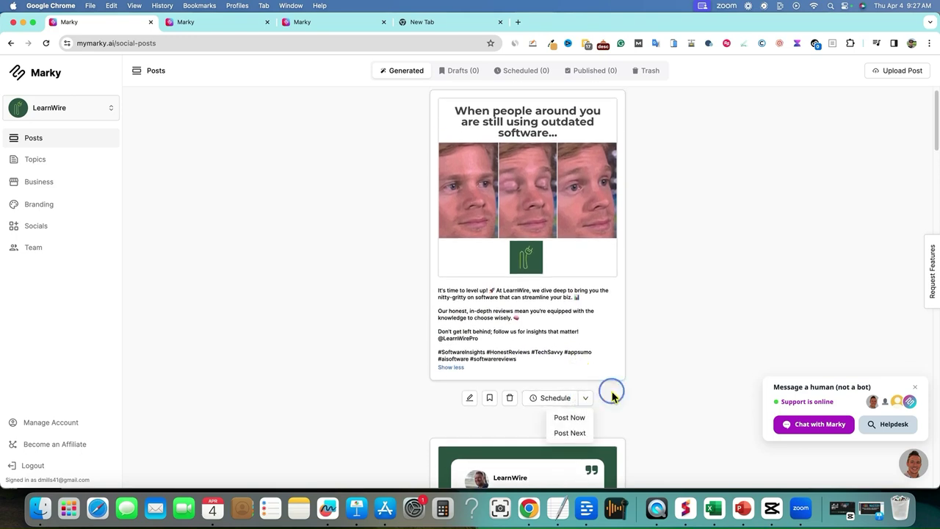
{"action": "left_click", "coordinate": [613, 397]}
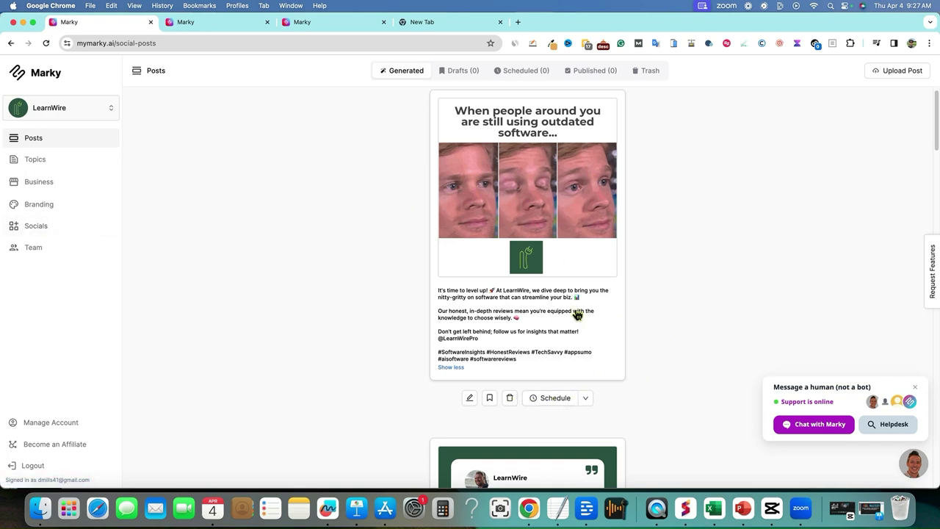
{"action": "scroll", "coordinate": [578, 314], "scroll_direction": "up", "scroll_amount": 1}
{"action": "scroll", "coordinate": [659, 325], "scroll_direction": "down", "scroll_amount": 15}
{"action": "scroll", "coordinate": [659, 326], "scroll_direction": "up", "scroll_amount": 13}
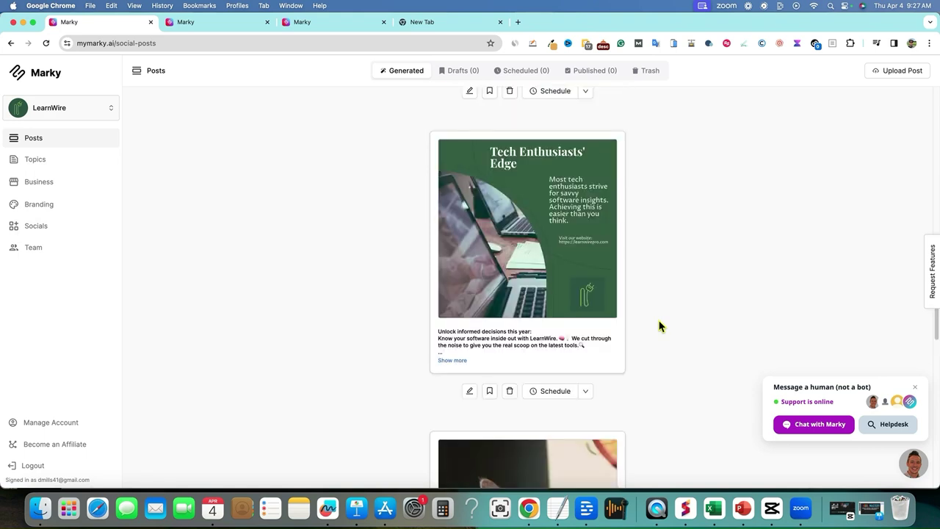
{"action": "scroll", "coordinate": [659, 325], "scroll_direction": "up", "scroll_amount": 3}
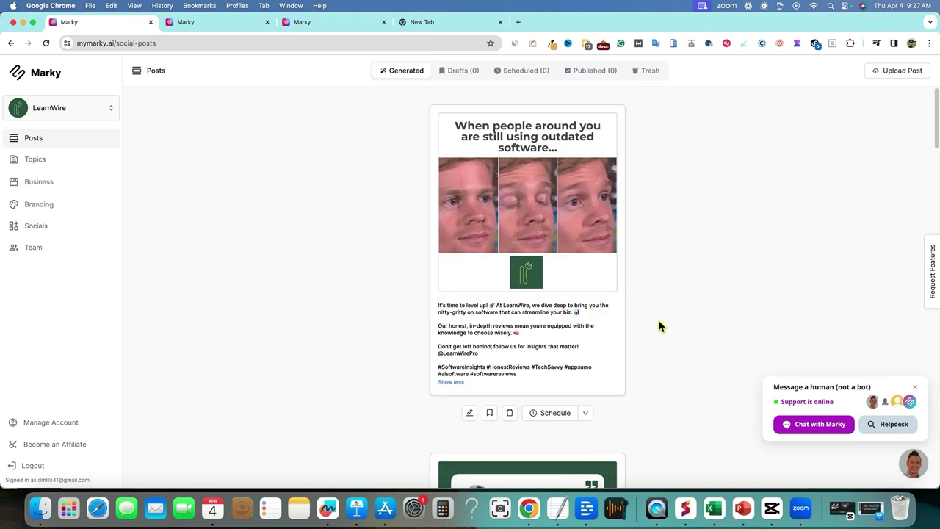
- Check the brand's Pinterest connection in the socials settings and return to the generated posts
{"action": "left_click", "coordinate": [33, 226]}
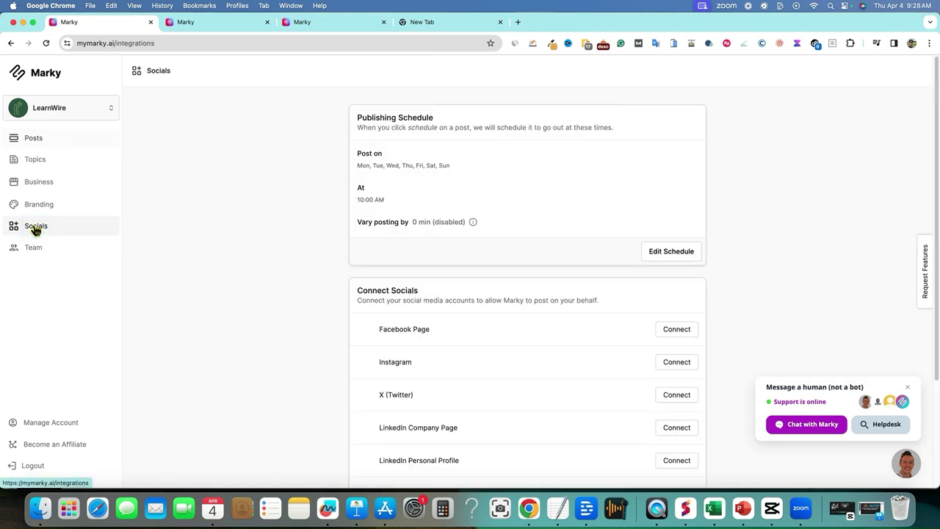
{"action": "scroll", "coordinate": [514, 338], "scroll_direction": "down", "scroll_amount": 3}
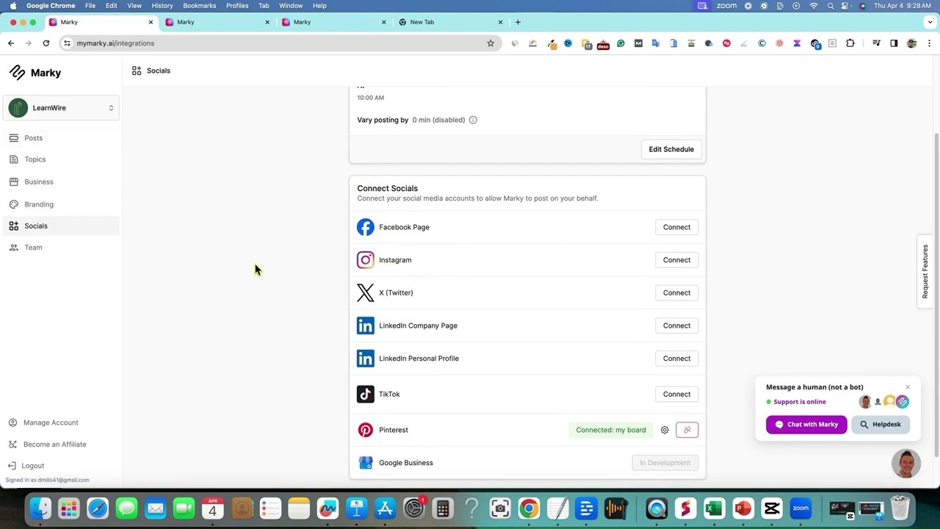
{"action": "left_click", "coordinate": [32, 138]}
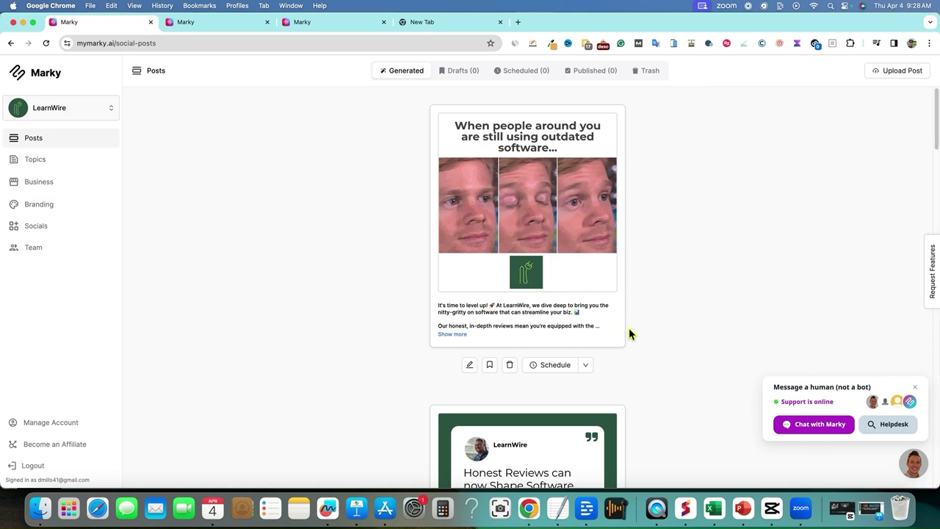
- Browse the generated posts and view the publishing options of the "When people around you are still using outdated software" post
{"action": "scroll", "coordinate": [529, 330], "scroll_direction": "down", "scroll_amount": 5}
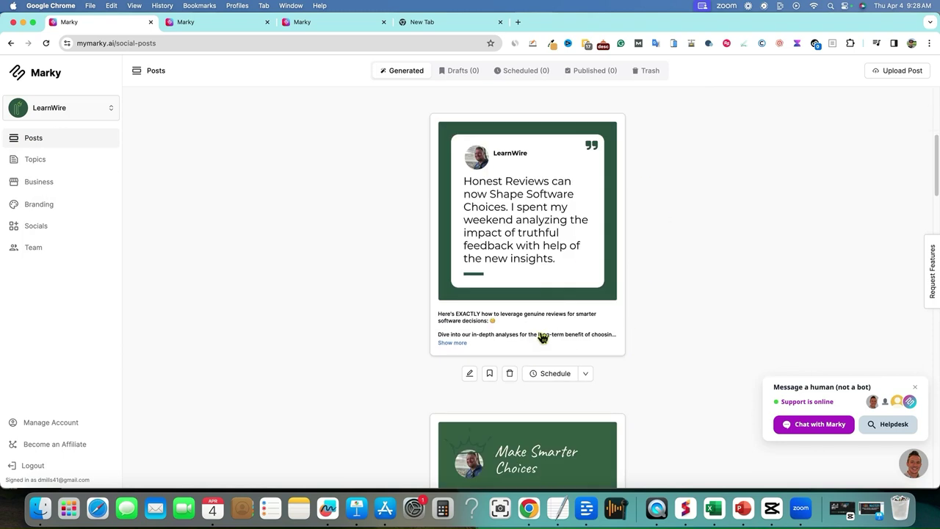
{"action": "scroll", "coordinate": [543, 200], "scroll_direction": "down", "scroll_amount": 5}
{"action": "scroll", "coordinate": [519, 253], "scroll_direction": "up", "scroll_amount": 8}
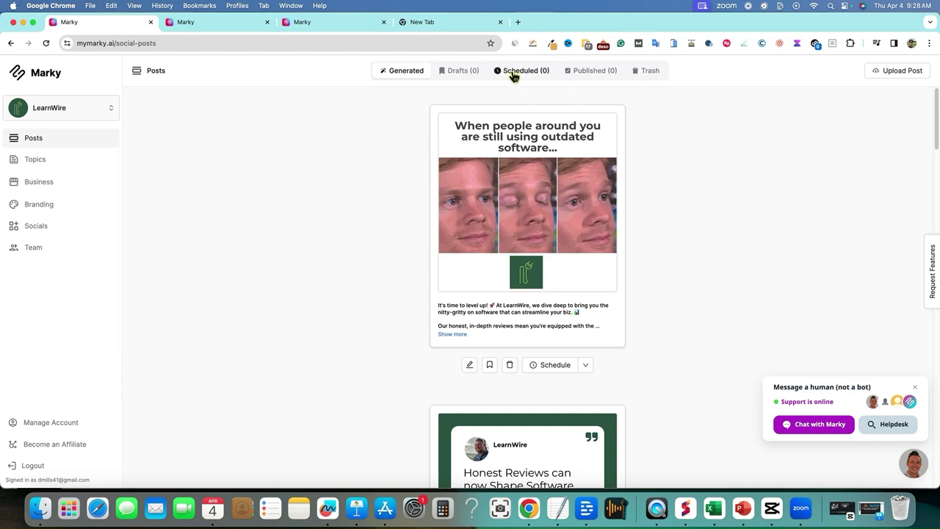
{"action": "left_click", "coordinate": [585, 364]}
{"action": "left_click", "coordinate": [626, 366]}
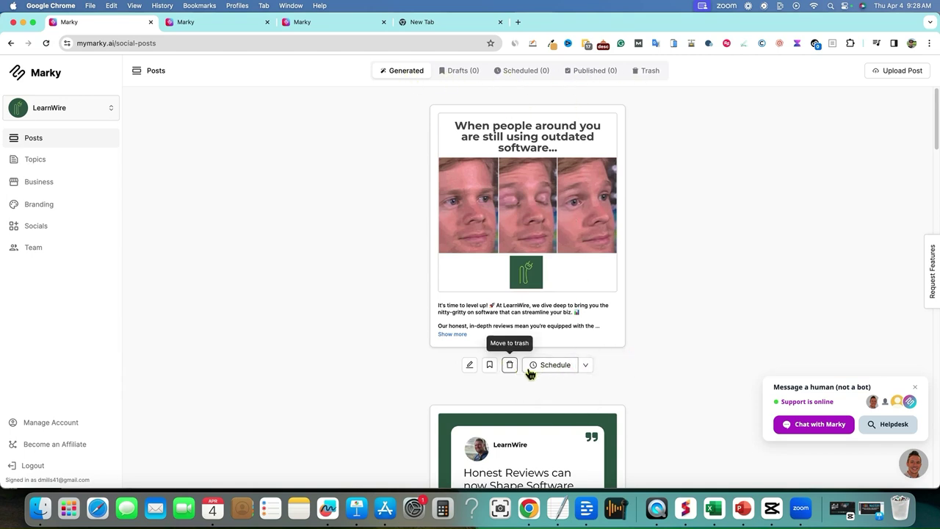
{"action": "left_click", "coordinate": [586, 365]}
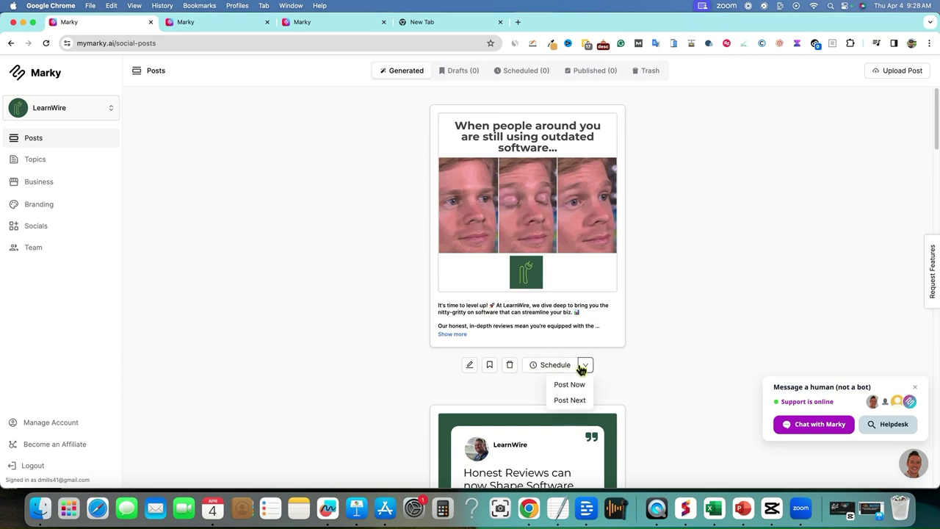
{"action": "left_click", "coordinate": [927, 289]}
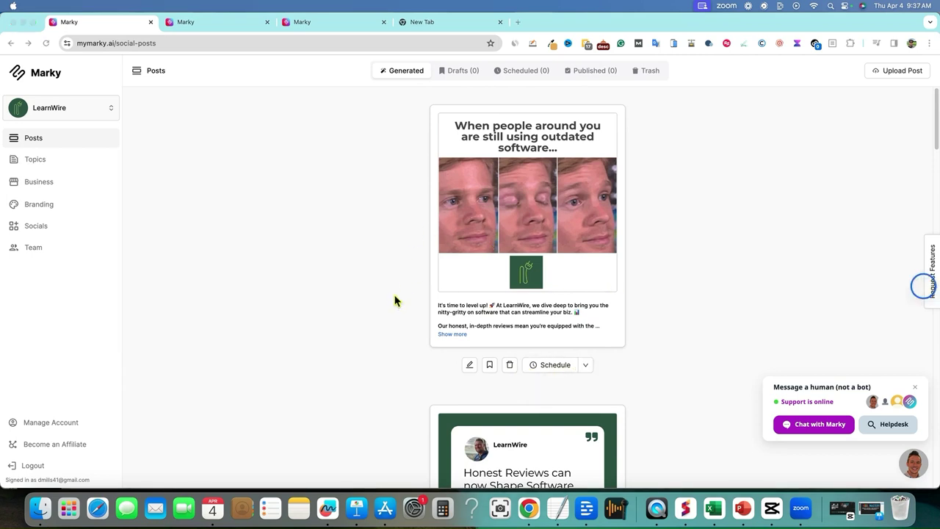
{"action": "scroll", "coordinate": [621, 287], "scroll_direction": "down", "scroll_amount": 3}
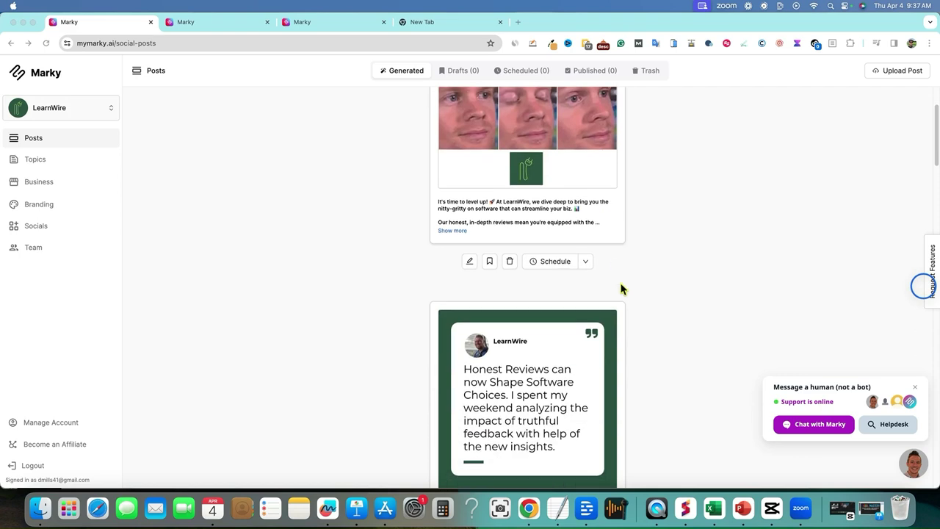
{"action": "scroll", "coordinate": [632, 290], "scroll_direction": "up", "scroll_amount": 2}
{"action": "scroll", "coordinate": [632, 290], "scroll_direction": "up", "scroll_amount": 1}
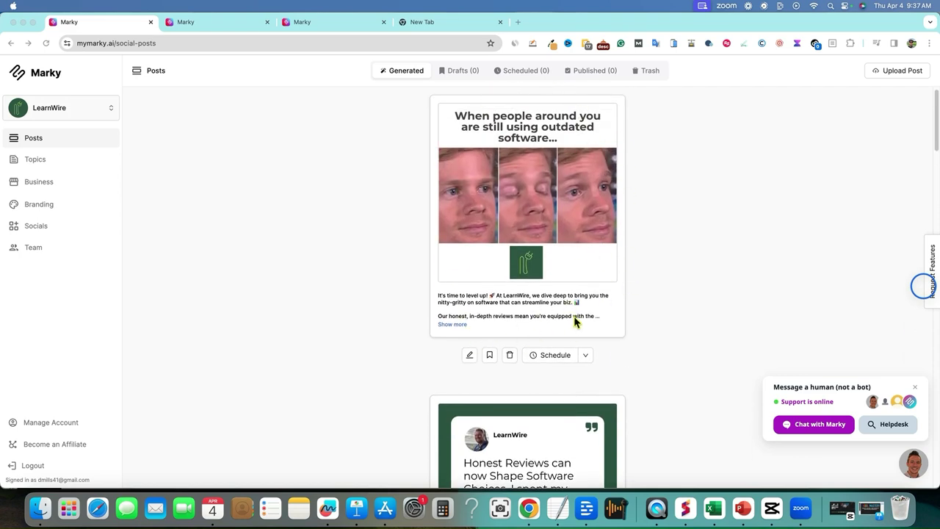
{"action": "scroll", "coordinate": [725, 274], "scroll_direction": "up", "scroll_amount": 1}
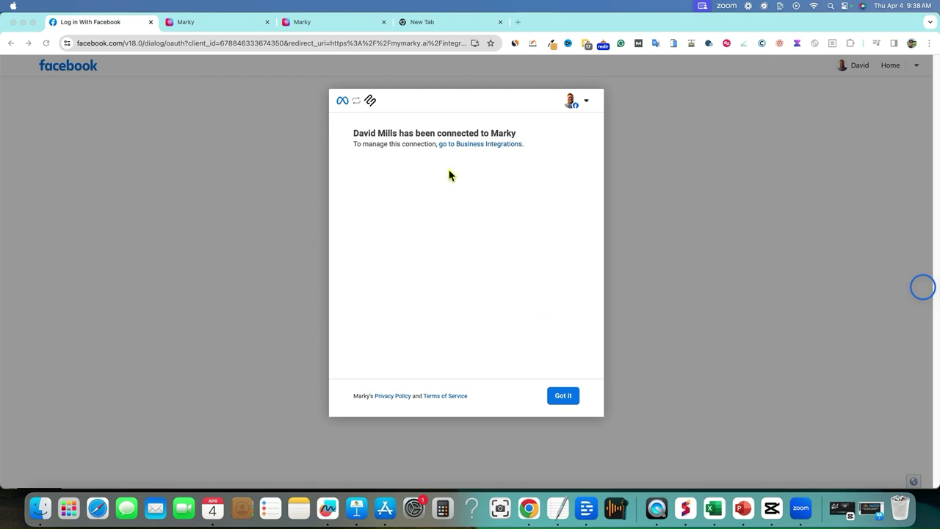
- Finish linking the Facebook page to Marky, dismiss the support chat prompt, and check the list of connected socials
{"action": "left_click", "coordinate": [566, 396]}
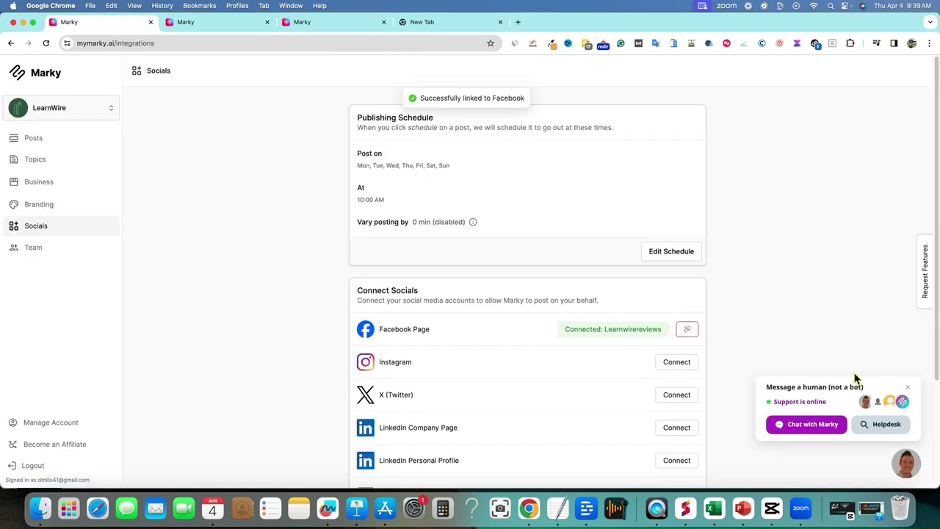
{"action": "left_click", "coordinate": [908, 390]}
{"action": "scroll", "coordinate": [643, 356], "scroll_direction": "down", "scroll_amount": 5}
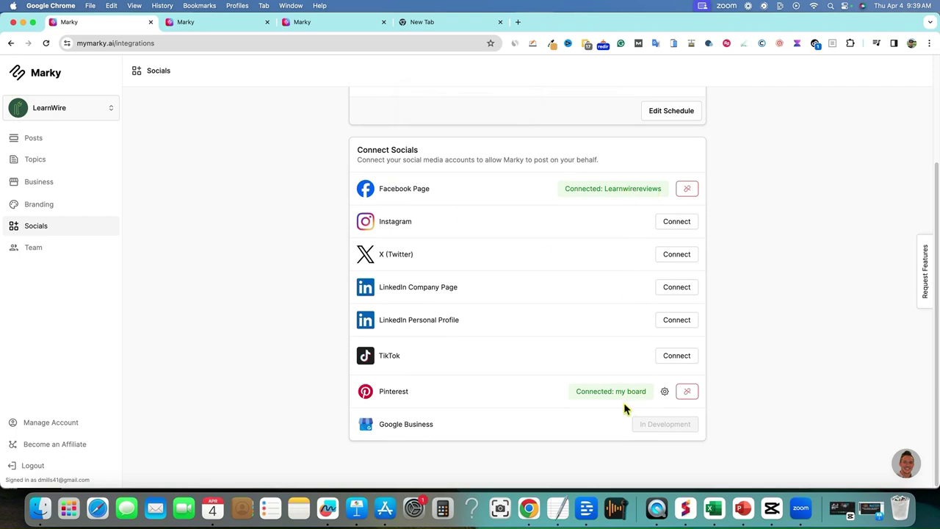
{"action": "scroll", "coordinate": [387, 311], "scroll_direction": "up", "scroll_amount": 5}
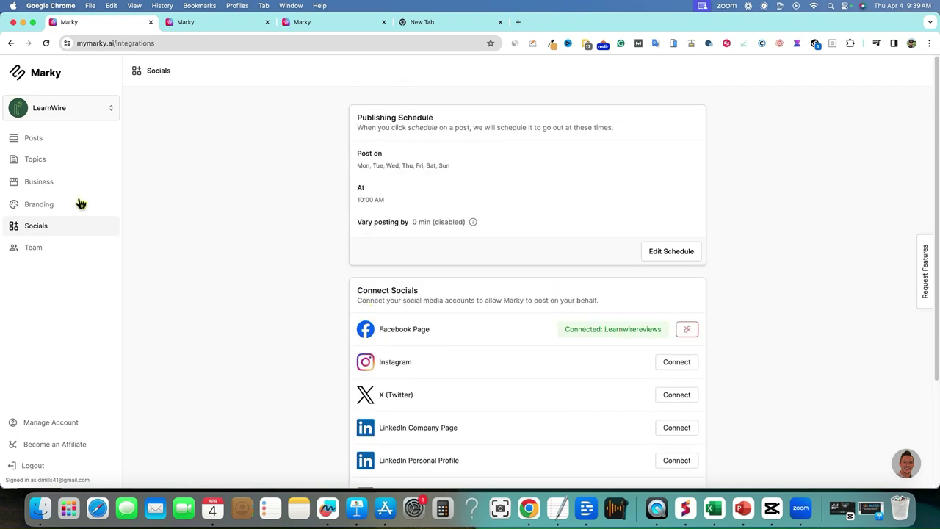
- Return to the generated posts and schedule the "When people around you are still using outdated software" post
{"action": "left_click", "coordinate": [34, 140]}
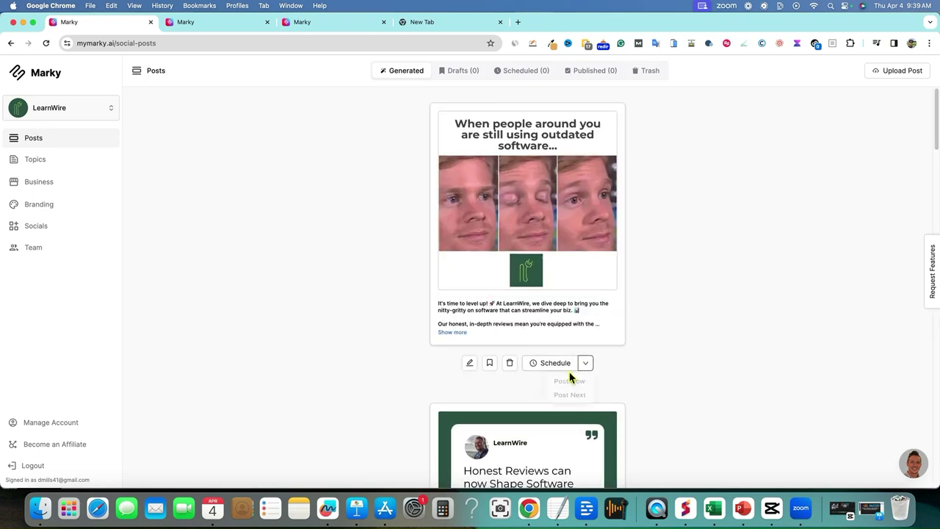
{"action": "left_click", "coordinate": [585, 363]}
{"action": "left_click", "coordinate": [586, 364]}
{"action": "left_click", "coordinate": [585, 363]}
{"action": "left_click", "coordinate": [565, 364]}
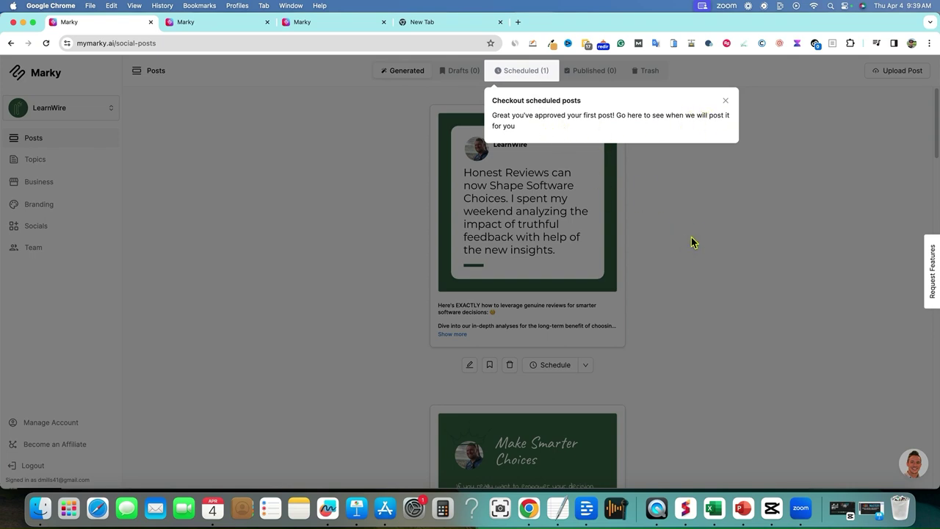
- Check the scheduled post's target accounts and options, and publish it immediately to all accounts
{"action": "left_click", "coordinate": [511, 70]}
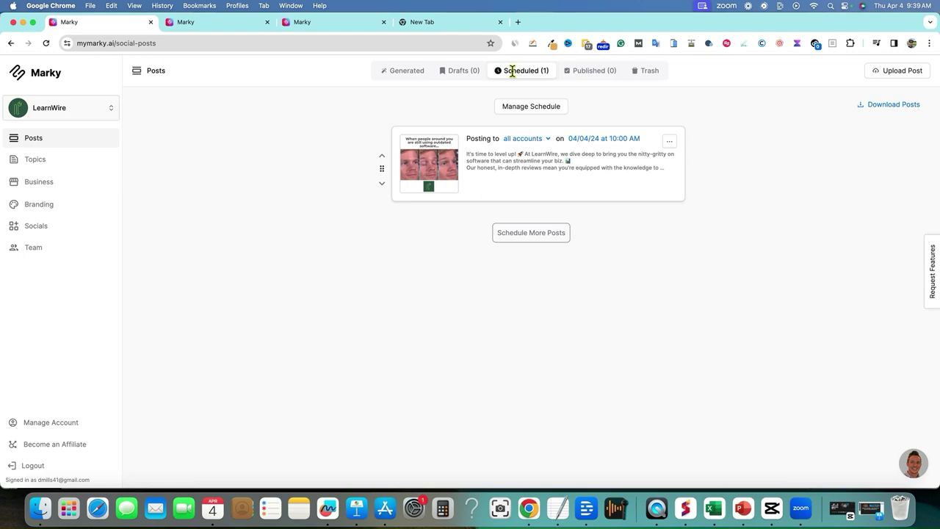
{"action": "left_click", "coordinate": [545, 140]}
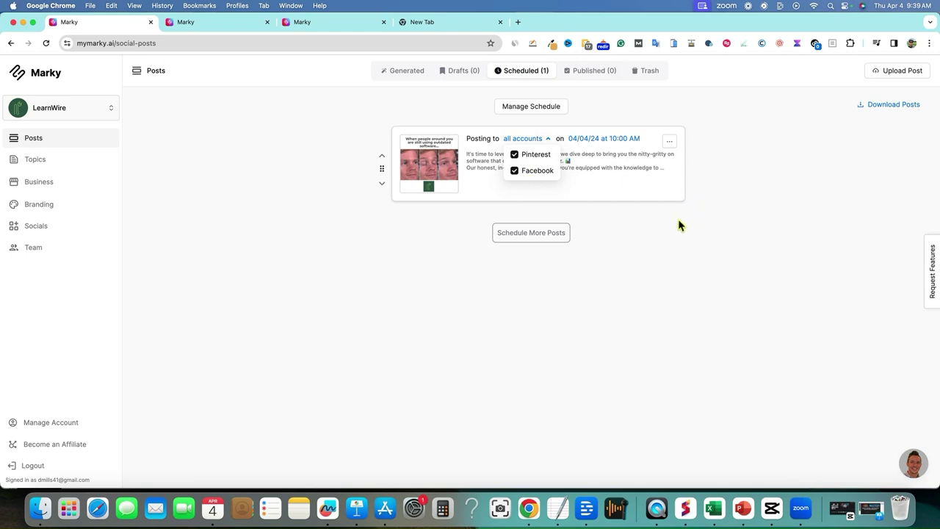
{"action": "left_click", "coordinate": [668, 141]}
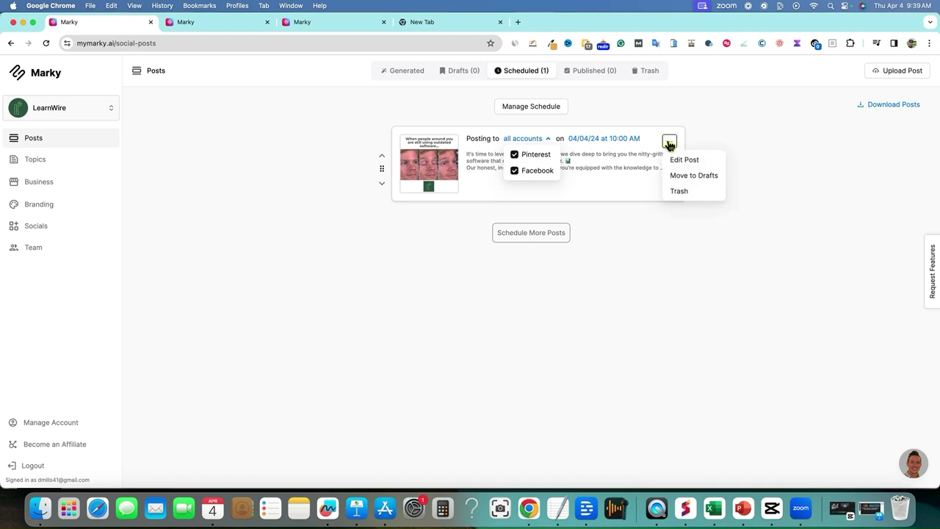
{"action": "left_click", "coordinate": [668, 141]}
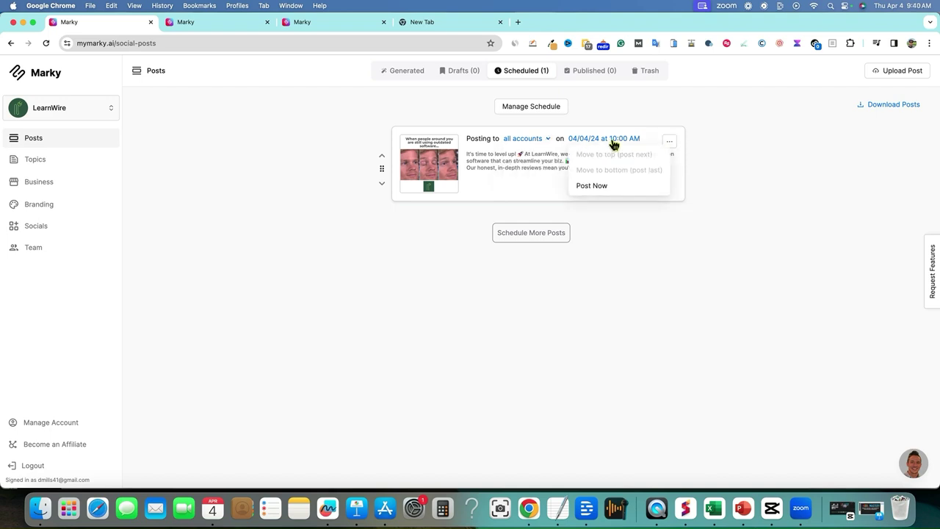
{"action": "left_click", "coordinate": [596, 185]}
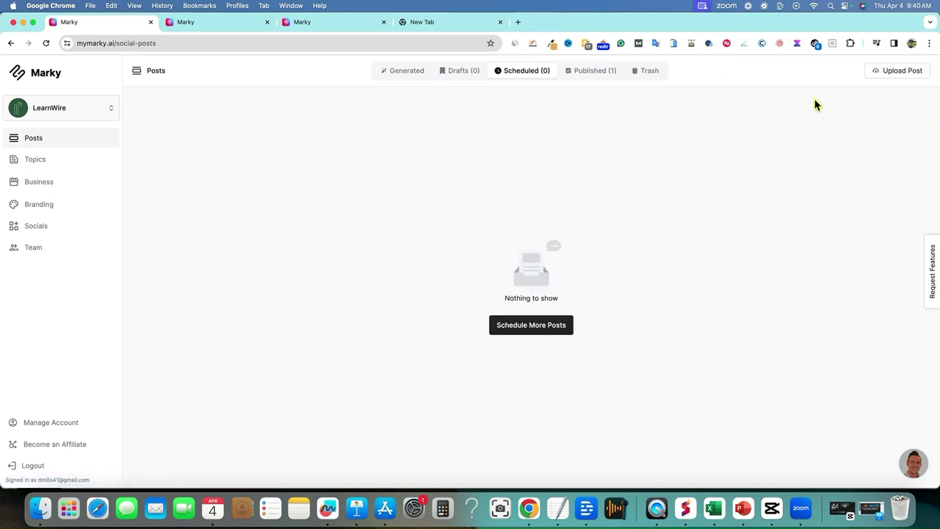
- Open the Pinterest business hub in the empty browser tab
{"action": "left_click", "coordinate": [453, 23]}
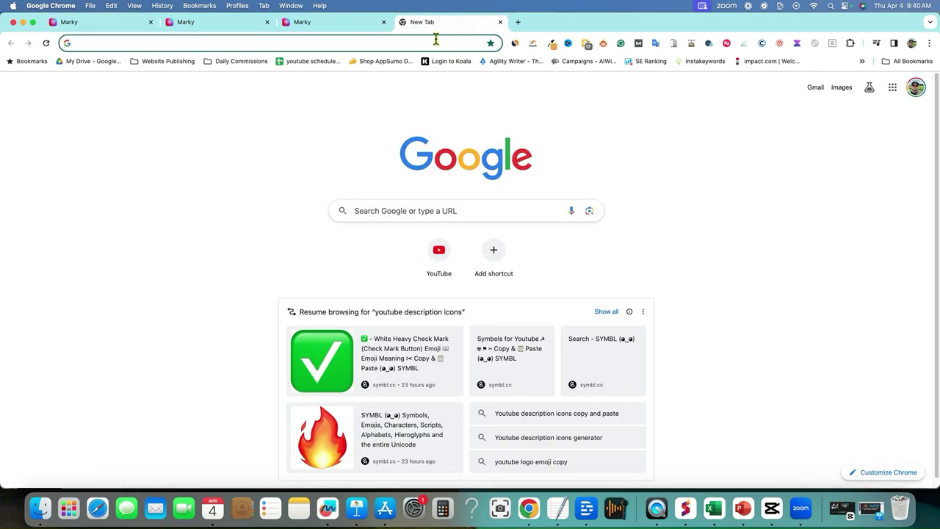
{"action": "type", "text": "pin"}
{"action": "key", "text": "Return"}
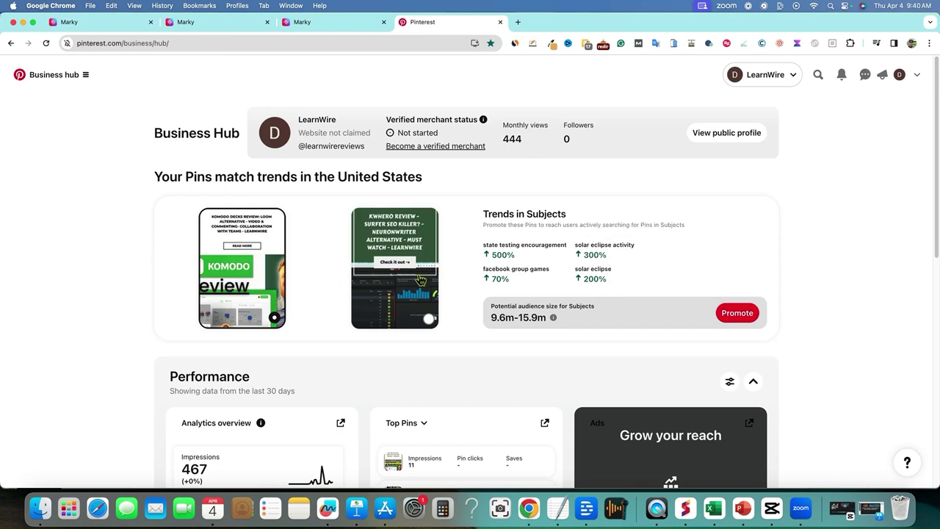
- Examine the LearnWire account's monthly views and performance data in the Pinterest business hub, skipping the email confirmation request
{"action": "scroll", "coordinate": [294, 331], "scroll_direction": "down", "scroll_amount": 5}
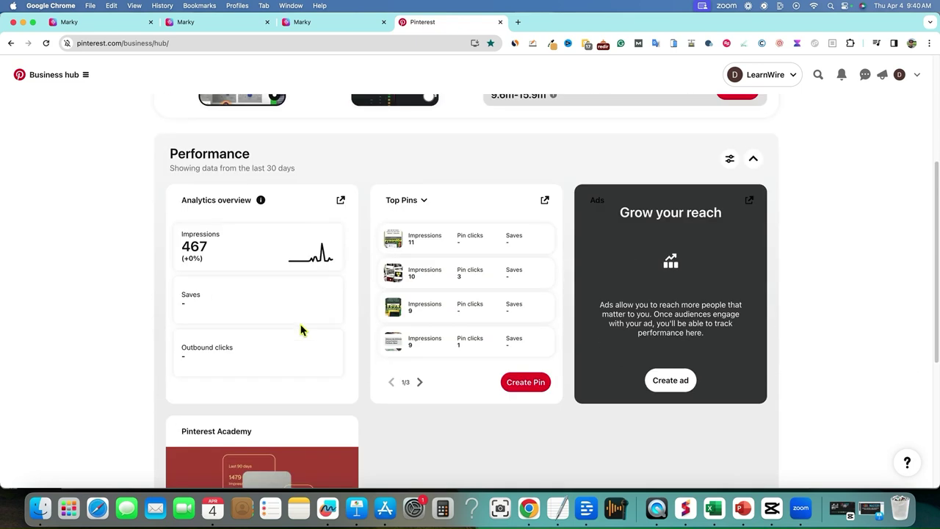
{"action": "scroll", "coordinate": [301, 331], "scroll_direction": "down", "scroll_amount": 6}
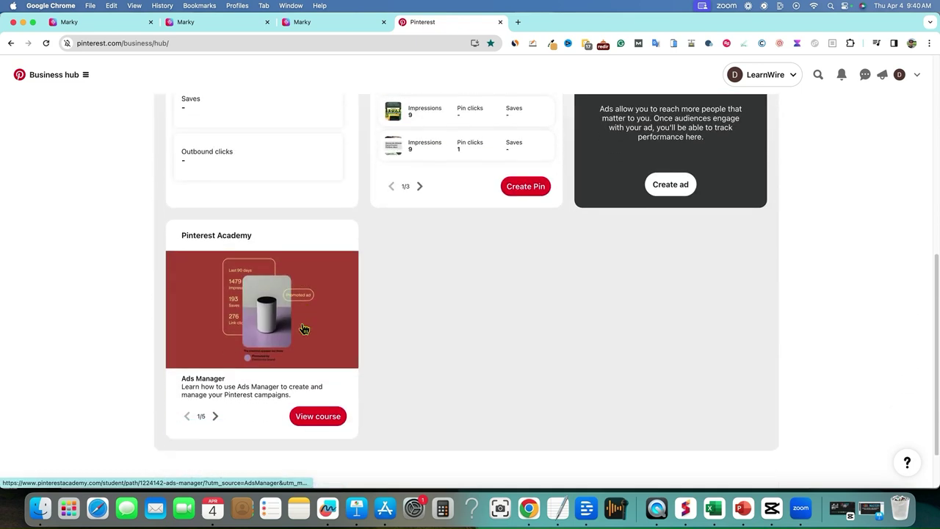
{"action": "scroll", "coordinate": [332, 328], "scroll_direction": "up", "scroll_amount": 10}
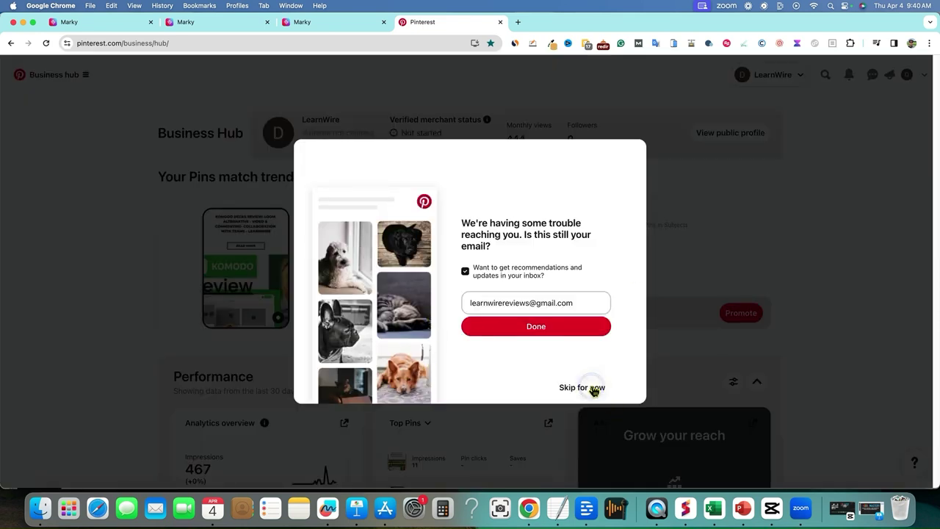
{"action": "left_click", "coordinate": [594, 389]}
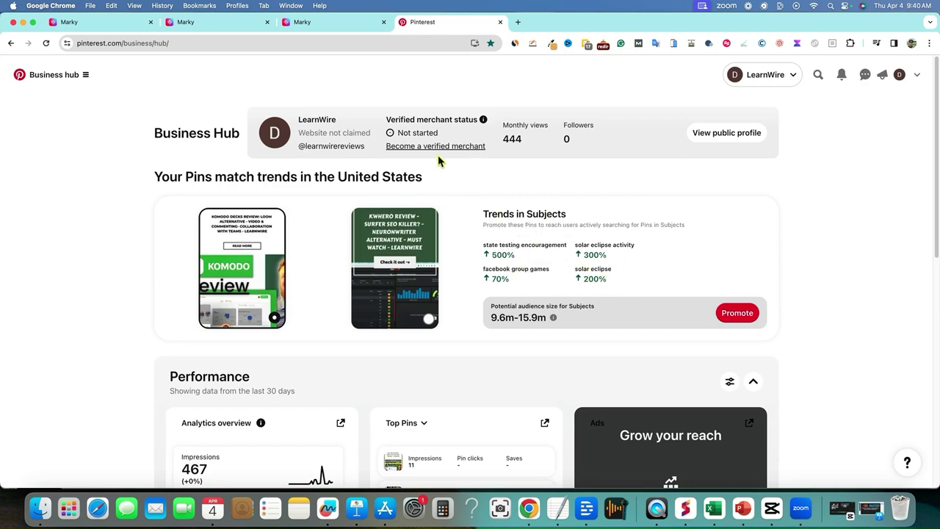
{"action": "double_click", "coordinate": [507, 139]}
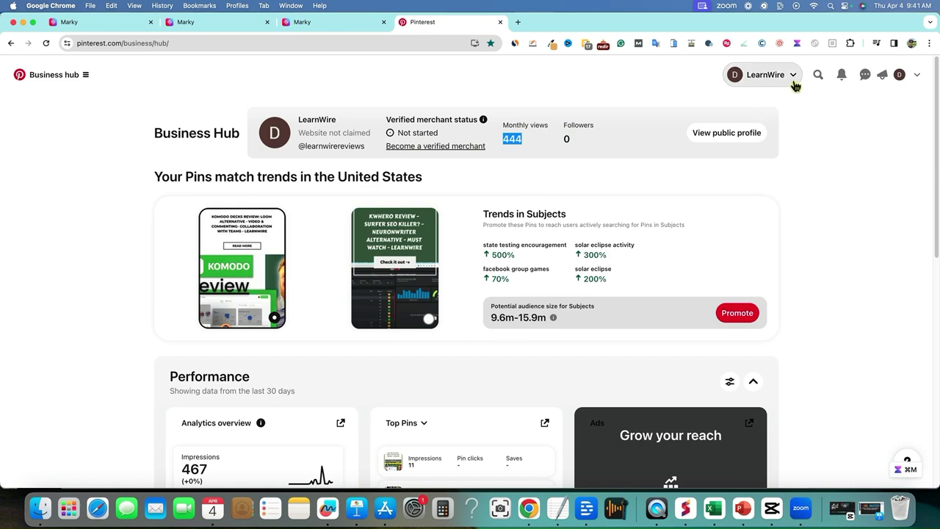
{"action": "scroll", "coordinate": [309, 244], "scroll_direction": "down", "scroll_amount": 5}
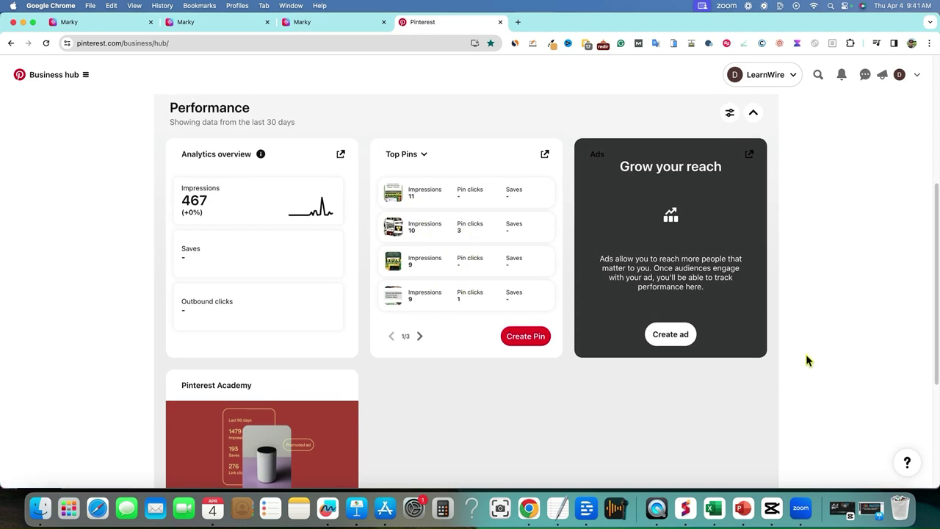
{"action": "scroll", "coordinate": [804, 356], "scroll_direction": "down", "scroll_amount": 3}
{"action": "scroll", "coordinate": [791, 351], "scroll_direction": "up", "scroll_amount": 10}
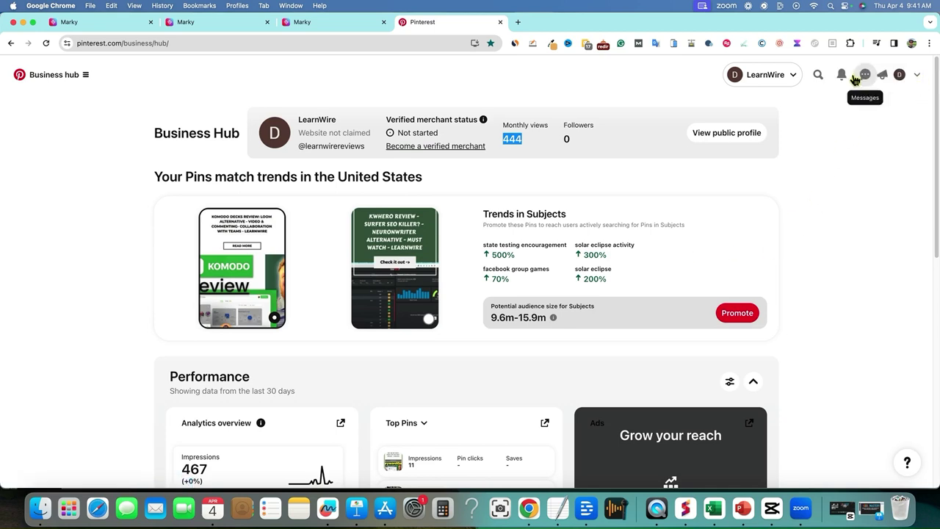
- Go to the LearnWire Pinterest profile and open the "When people around you are still using outdated software" pin among the created pins
{"action": "left_click", "coordinate": [779, 75]}
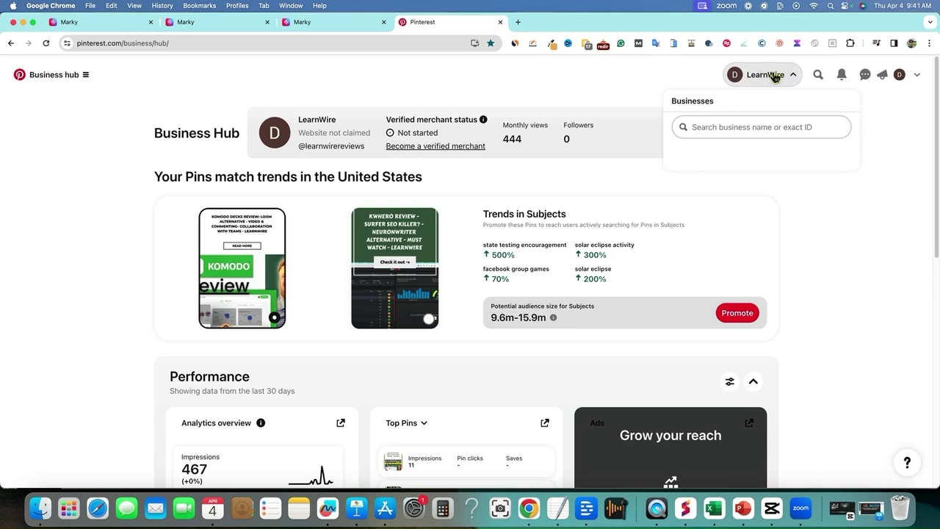
{"action": "left_click", "coordinate": [899, 74]}
{"action": "scroll", "coordinate": [558, 279], "scroll_direction": "down", "scroll_amount": 5}
{"action": "scroll", "coordinate": [346, 294], "scroll_direction": "down", "scroll_amount": 1}
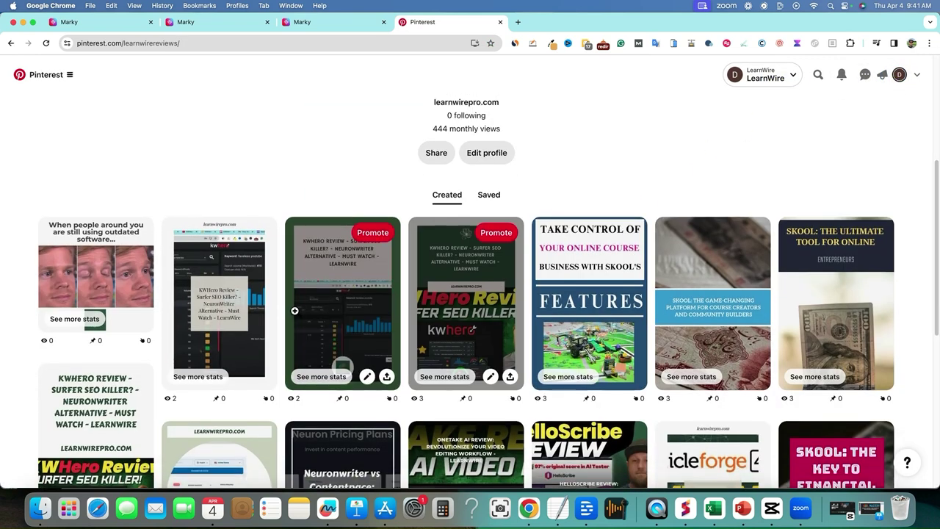
{"action": "left_click", "coordinate": [83, 266]}
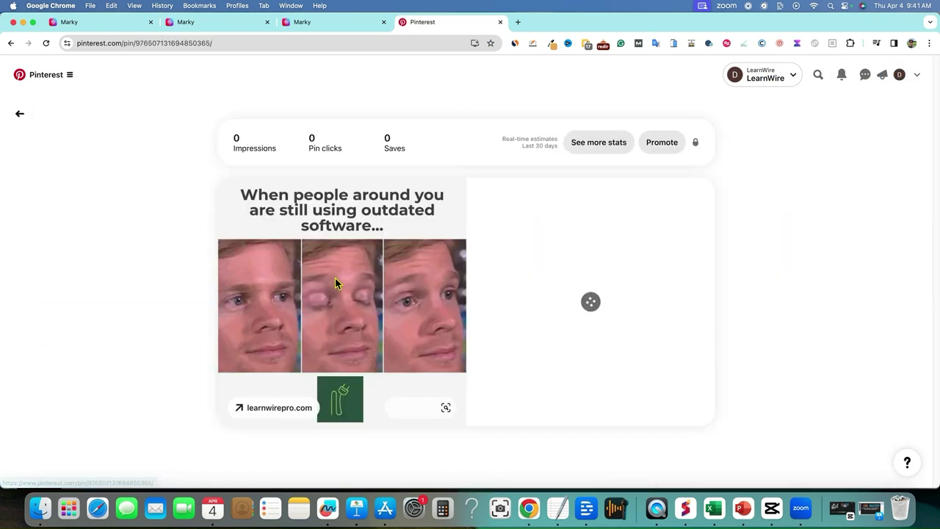
- Examine the published pin's title, description and related pins
{"action": "scroll", "coordinate": [428, 279], "scroll_direction": "down", "scroll_amount": 1}
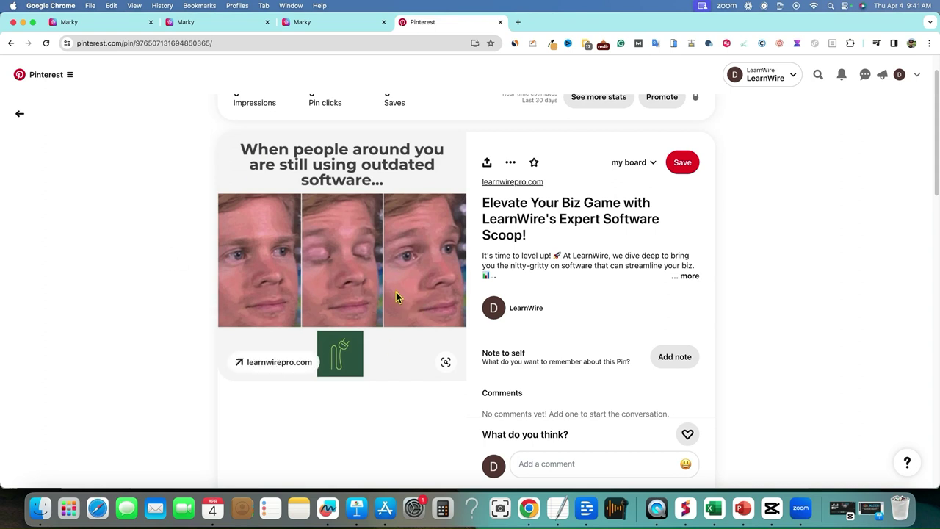
{"action": "scroll", "coordinate": [395, 297], "scroll_direction": "down", "scroll_amount": 10}
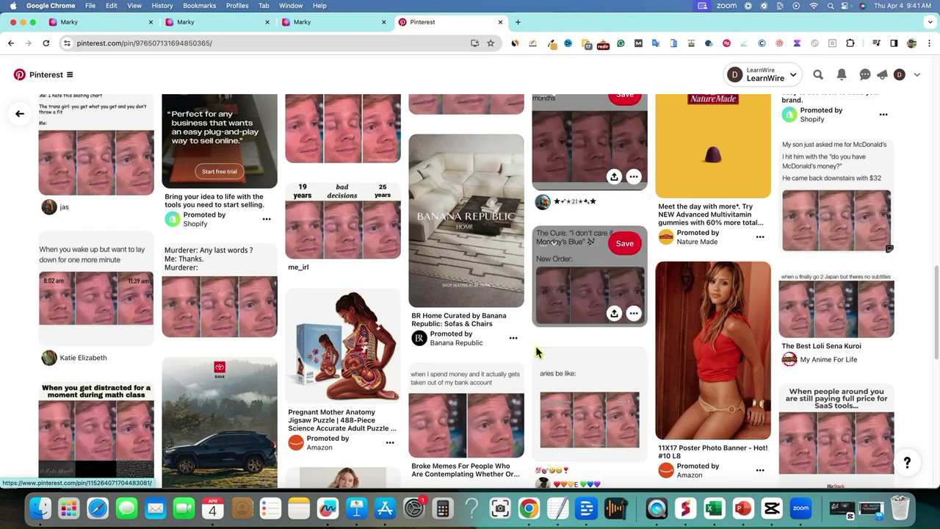
{"action": "scroll", "coordinate": [540, 353], "scroll_direction": "up", "scroll_amount": 15}
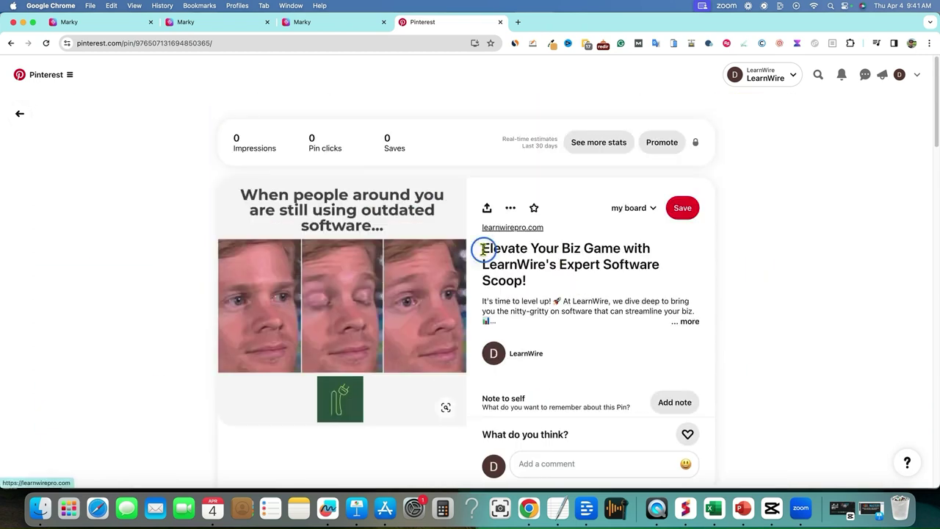
{"action": "left_click_drag", "start_coordinate": [483, 248], "coordinate": [547, 248]}
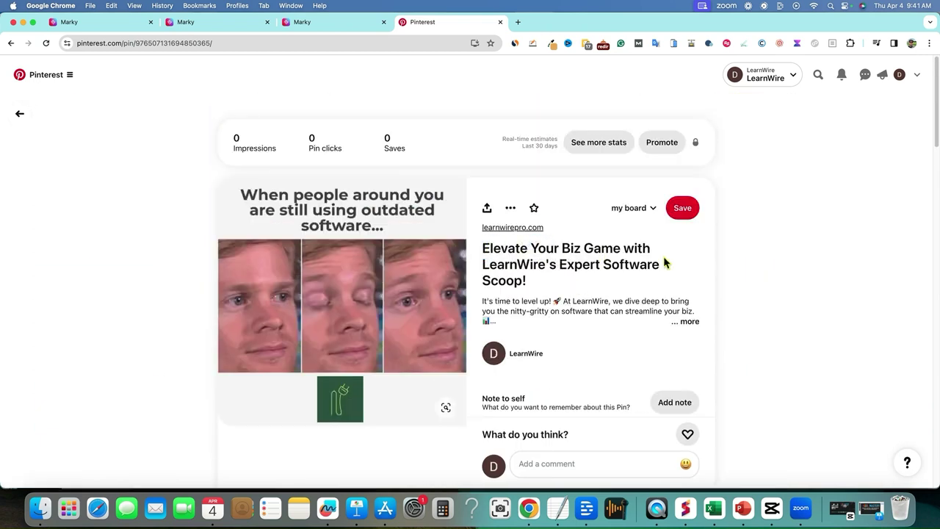
{"action": "scroll", "coordinate": [528, 297], "scroll_direction": "down", "scroll_amount": 1}
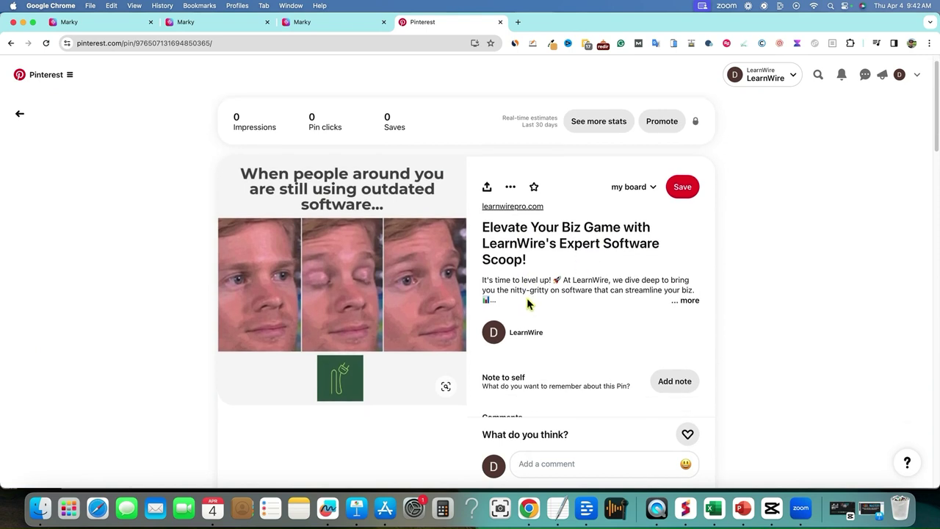
- Expand the pin's full description and examine its text, hashtags, website link and the content below it
{"action": "left_click", "coordinate": [692, 285]}
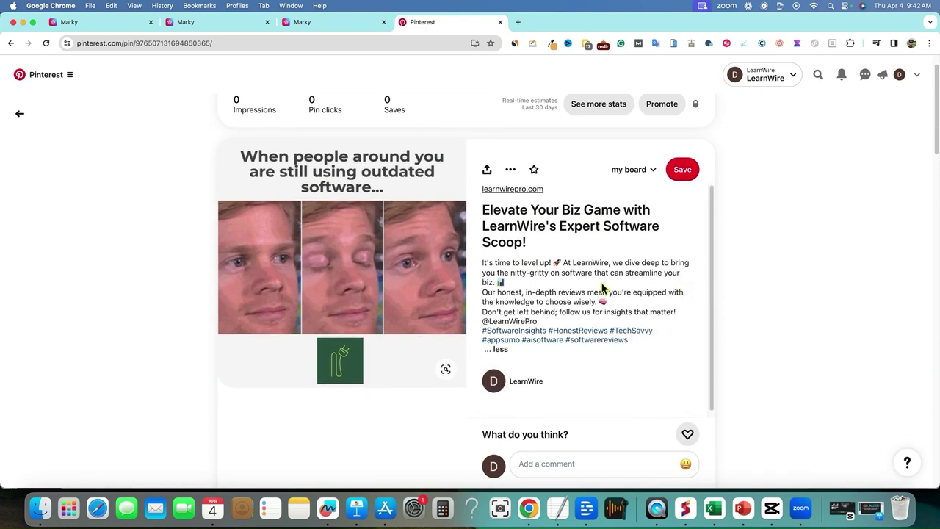
{"action": "scroll", "coordinate": [536, 385], "scroll_direction": "down", "scroll_amount": 1}
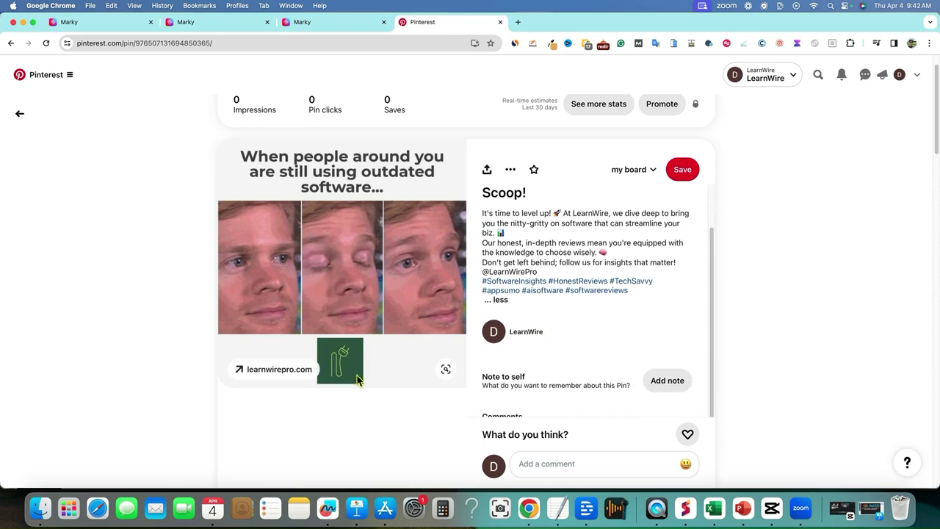
{"action": "scroll", "coordinate": [598, 306], "scroll_direction": "down", "scroll_amount": 1}
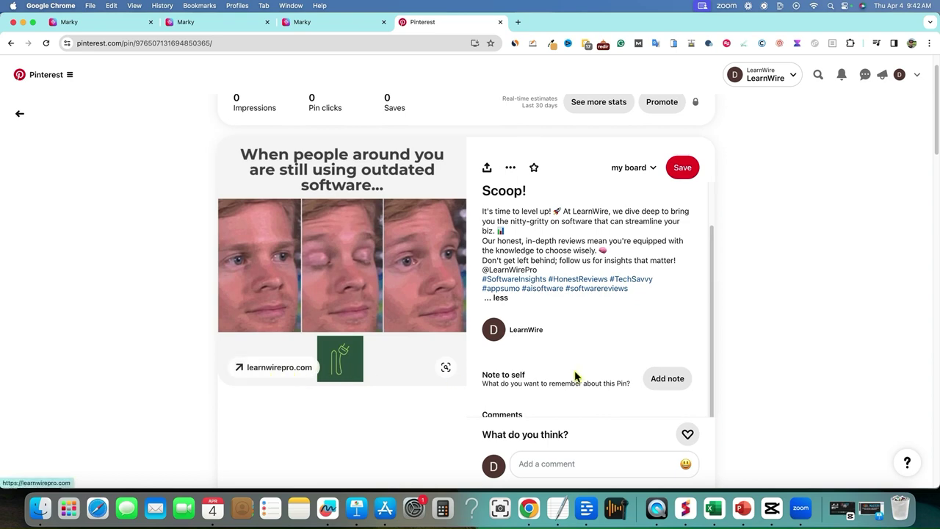
{"action": "scroll", "coordinate": [575, 374], "scroll_direction": "down", "scroll_amount": 10}
{"action": "scroll", "coordinate": [612, 377], "scroll_direction": "up", "scroll_amount": 11}
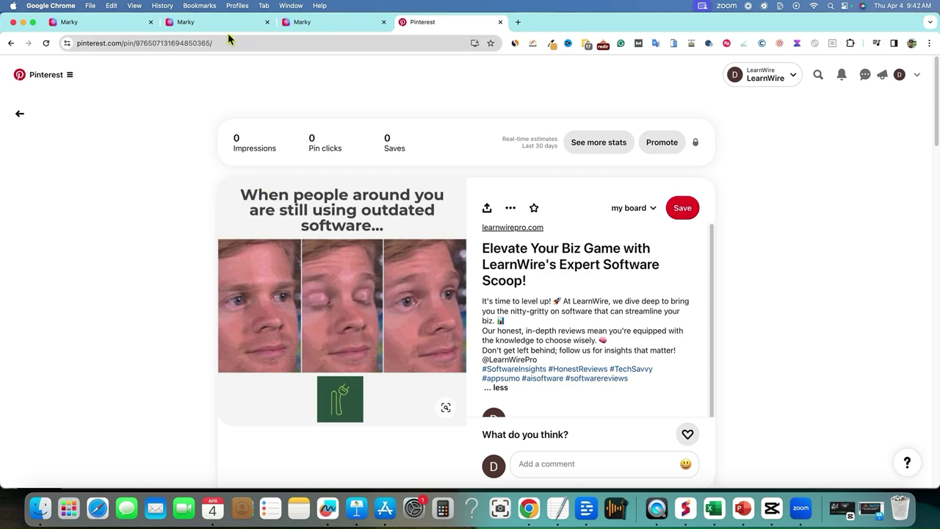
- Return to Marky and show the published LearnWire posts
{"action": "left_click", "coordinate": [110, 23]}
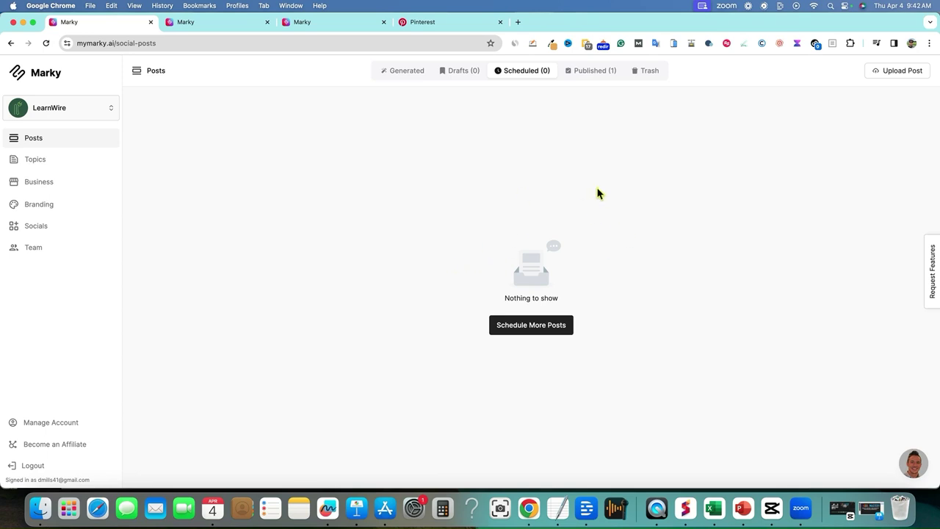
{"action": "left_click", "coordinate": [591, 71]}
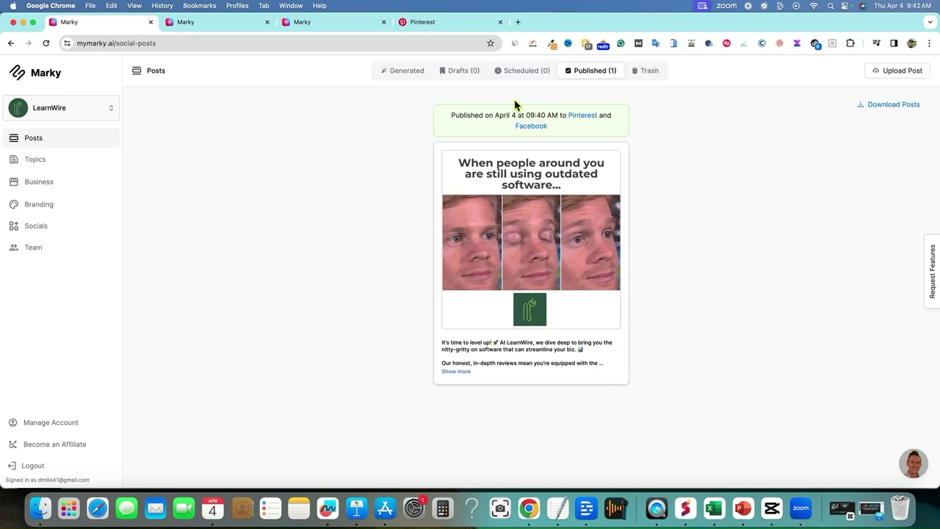
- Search Facebook for "learnwire" in a new browser tab, expand the Learnwirereviews post's text and open its image
{"action": "left_click", "coordinate": [518, 23]}
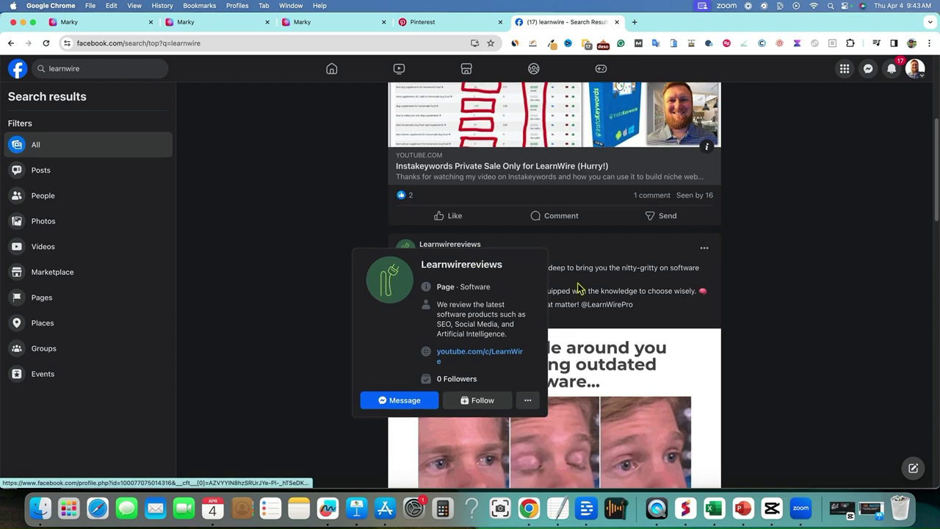
{"action": "scroll", "coordinate": [785, 289], "scroll_direction": "down", "scroll_amount": 2}
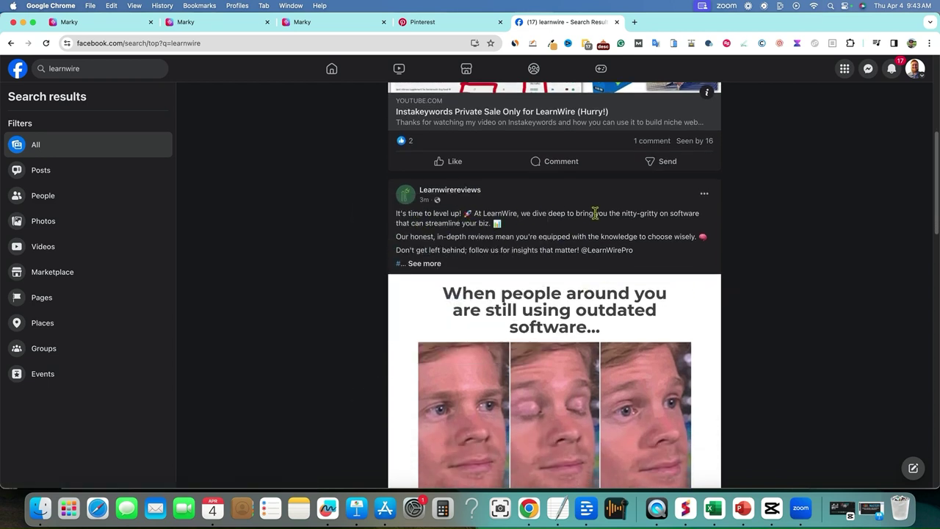
{"action": "left_click", "coordinate": [426, 264]}
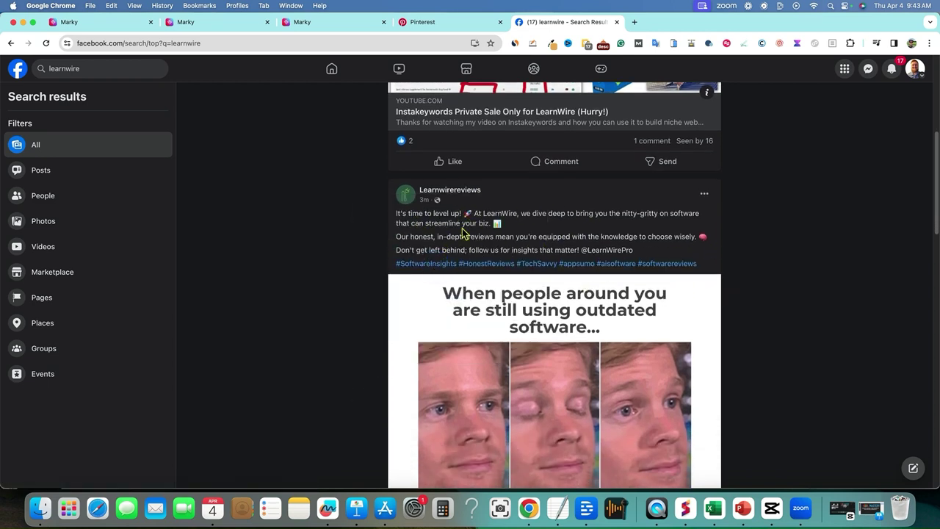
{"action": "scroll", "coordinate": [510, 229], "scroll_direction": "down", "scroll_amount": 5}
{"action": "scroll", "coordinate": [571, 314], "scroll_direction": "up", "scroll_amount": 1}
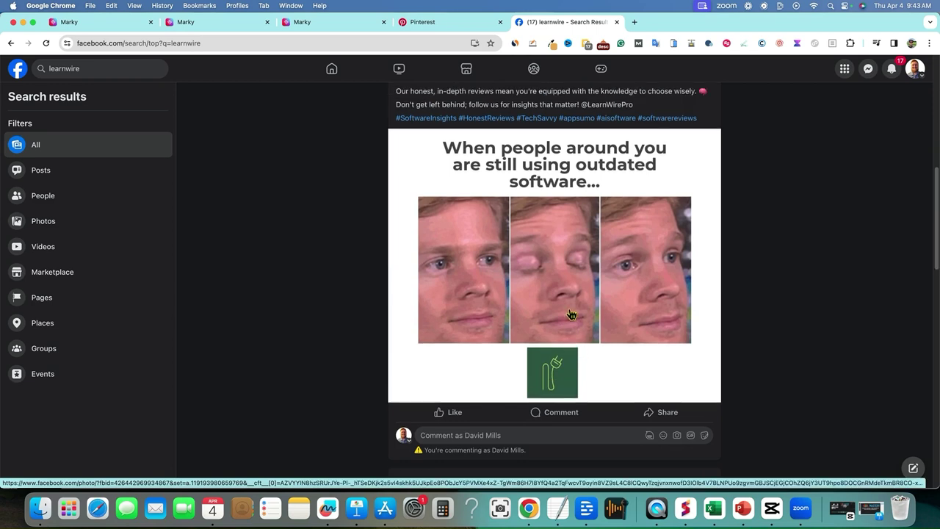
{"action": "left_click", "coordinate": [571, 314]}
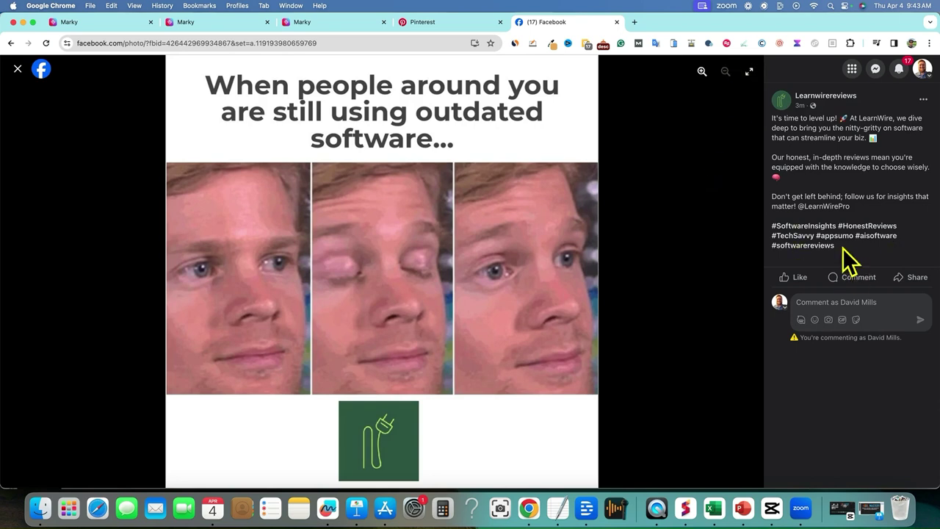
- Compare the published post in Marky with its Pinterest and Facebook versions, closing the Facebook photo to review the post in the search results
{"action": "left_click", "coordinate": [96, 23]}
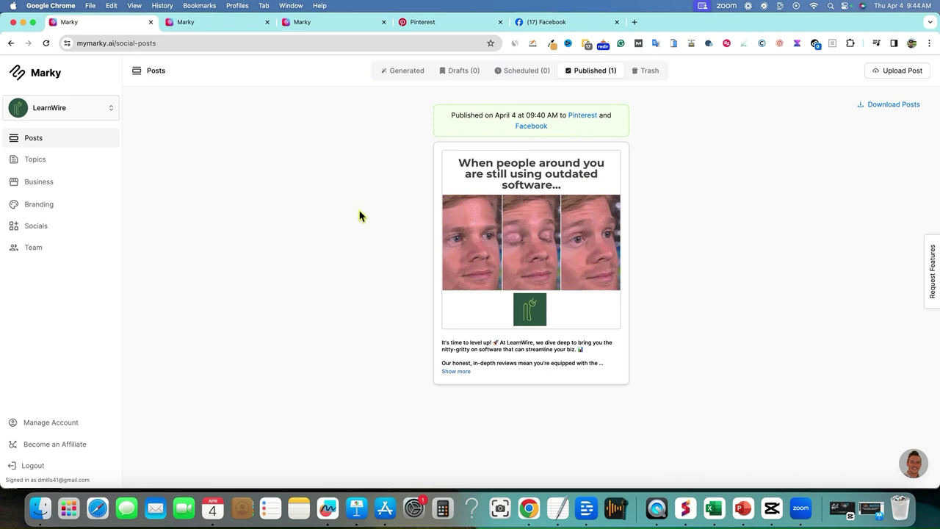
{"action": "left_click", "coordinate": [462, 23]}
{"action": "left_click", "coordinate": [552, 25]}
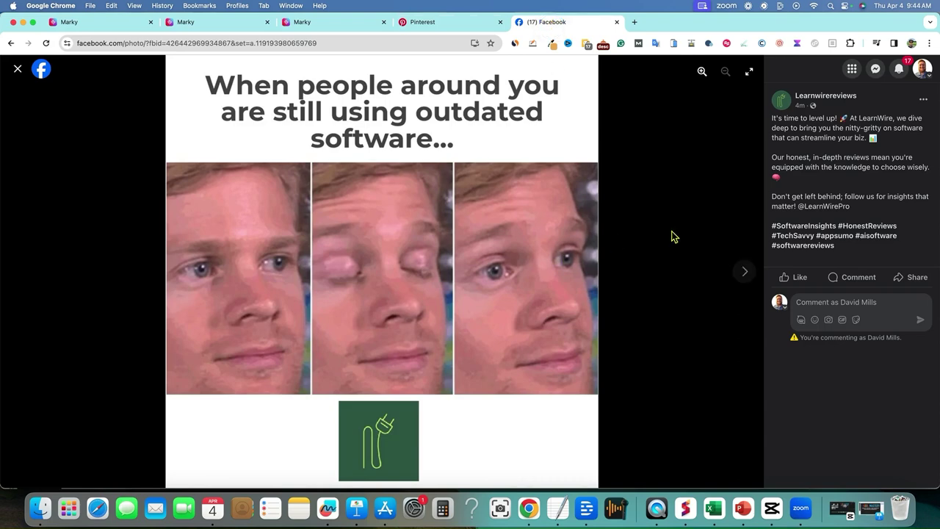
{"action": "left_click", "coordinate": [18, 69]}
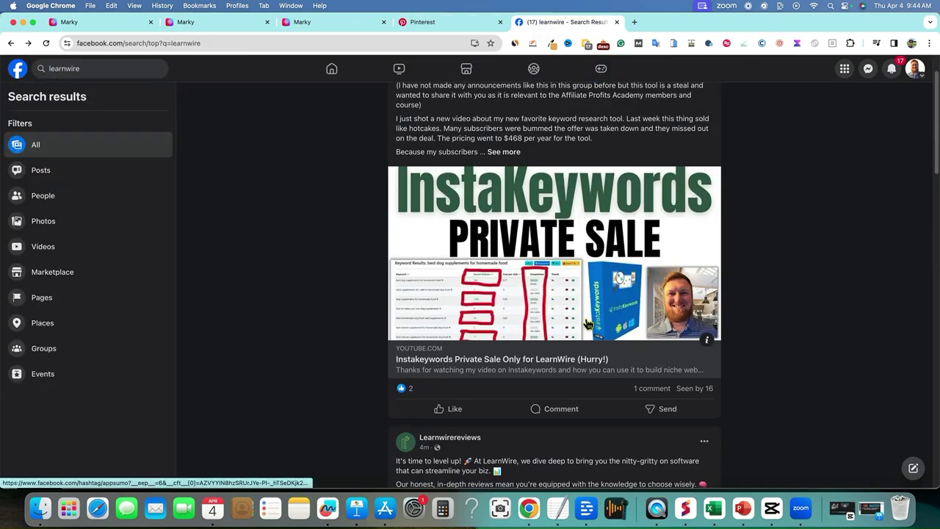
{"action": "scroll", "coordinate": [615, 178], "scroll_direction": "down", "scroll_amount": 4}
{"action": "scroll", "coordinate": [441, 152], "scroll_direction": "up", "scroll_amount": 2}
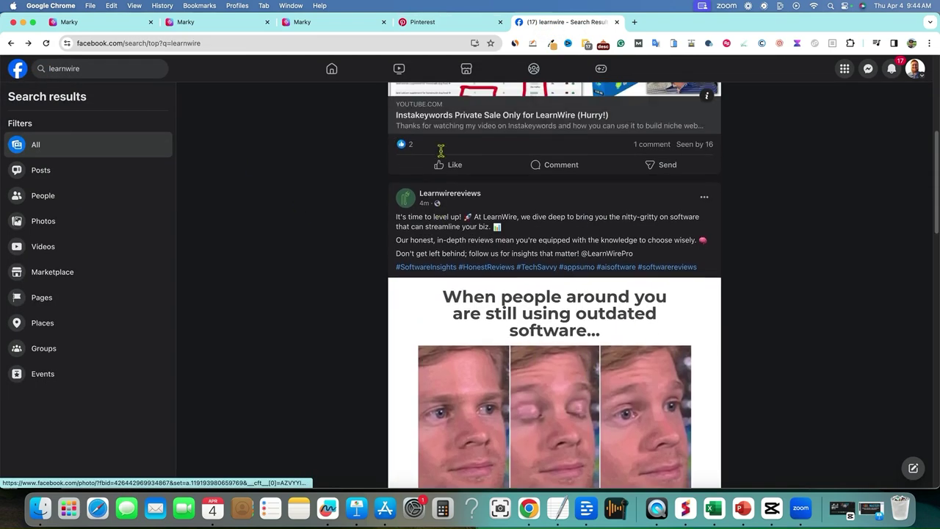
- Examine the generated LearnWire posts in Marky, from the first quote post to the last carousel
{"action": "left_click", "coordinate": [122, 24]}
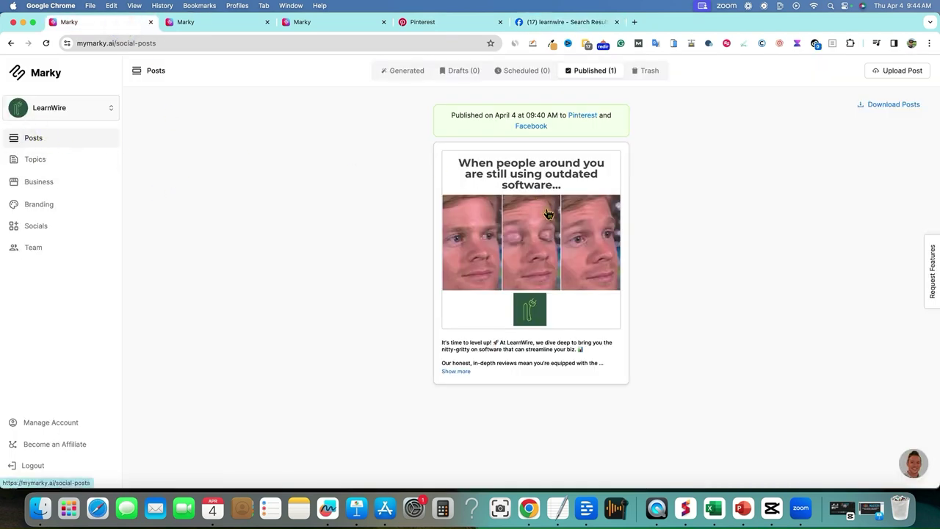
{"action": "left_click", "coordinate": [404, 72]}
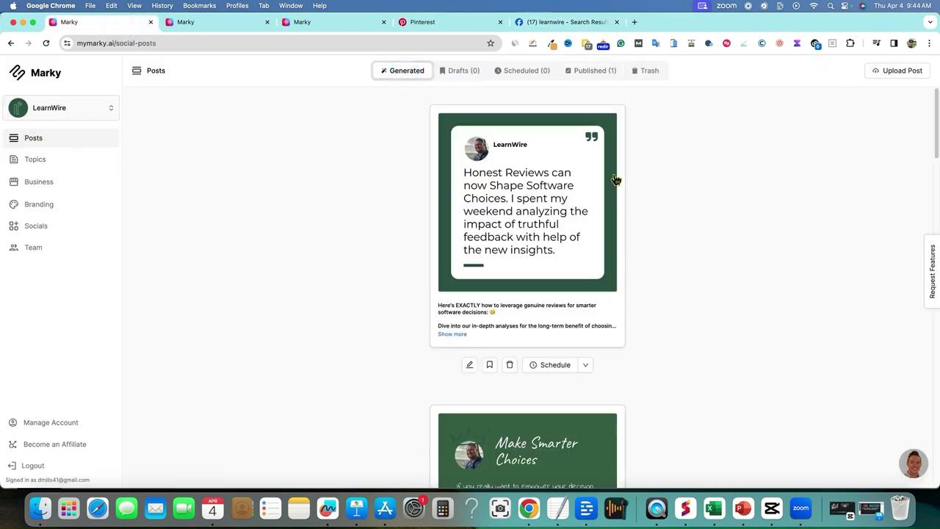
{"action": "scroll", "coordinate": [550, 315], "scroll_direction": "down", "scroll_amount": 4}
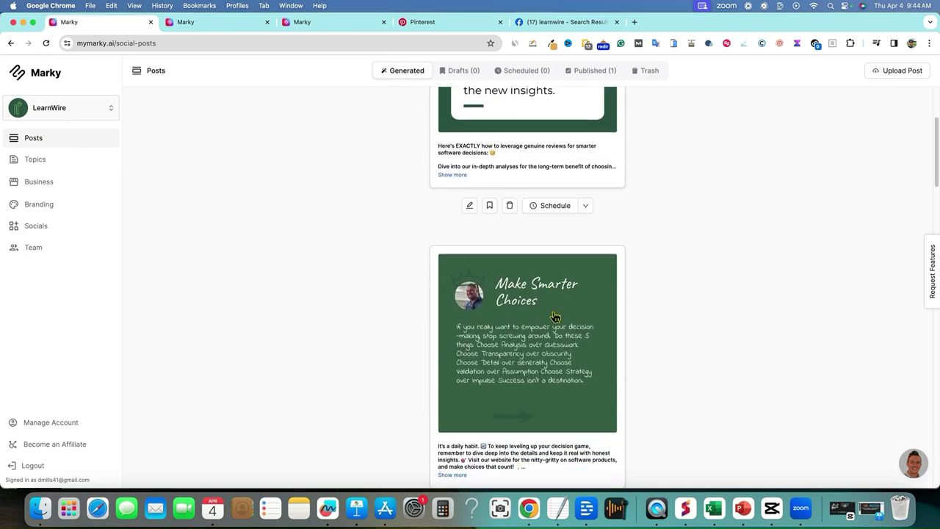
{"action": "scroll", "coordinate": [568, 323], "scroll_direction": "down", "scroll_amount": 6}
{"action": "scroll", "coordinate": [580, 323], "scroll_direction": "down", "scroll_amount": 3}
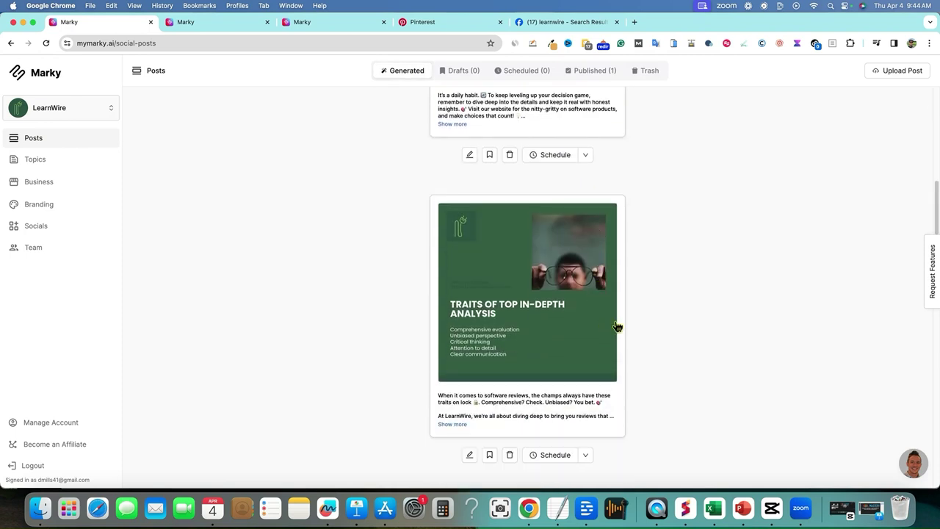
{"action": "scroll", "coordinate": [551, 323], "scroll_direction": "down", "scroll_amount": 6}
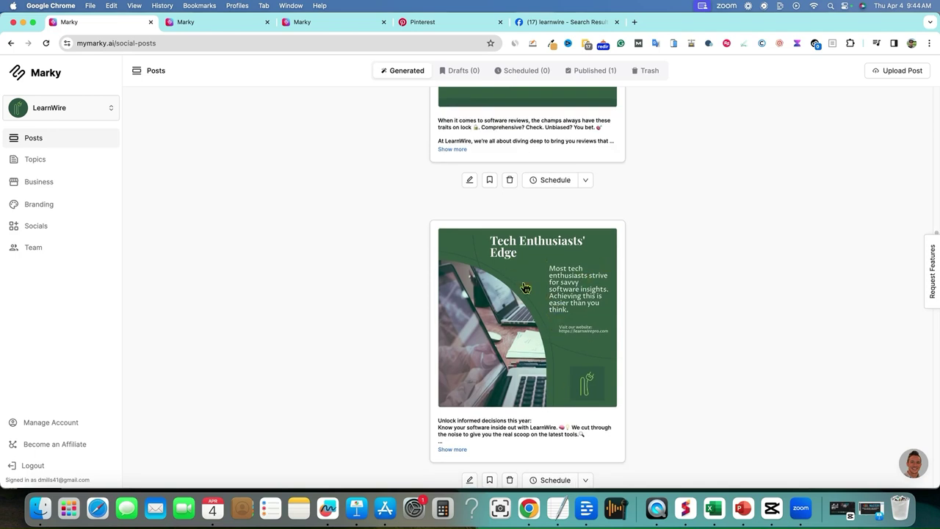
{"action": "scroll", "coordinate": [636, 378], "scroll_direction": "down", "scroll_amount": 5}
{"action": "scroll", "coordinate": [636, 377], "scroll_direction": "down", "scroll_amount": 15}
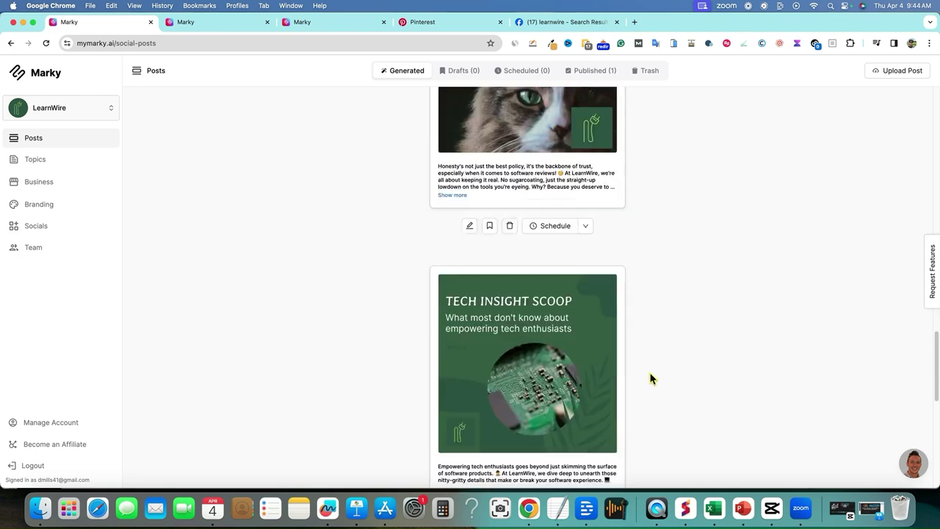
{"action": "scroll", "coordinate": [661, 368], "scroll_direction": "down", "scroll_amount": 2}
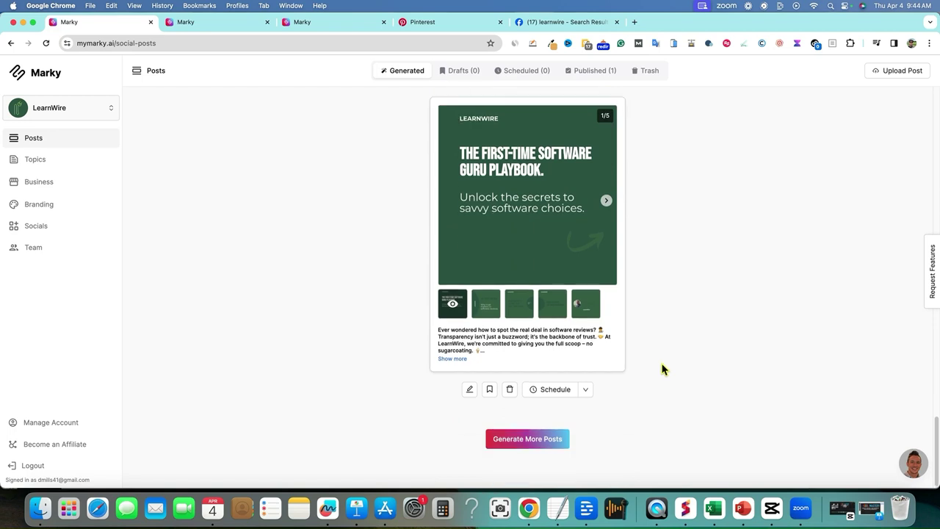
{"action": "scroll", "coordinate": [625, 357], "scroll_direction": "up", "scroll_amount": 20}
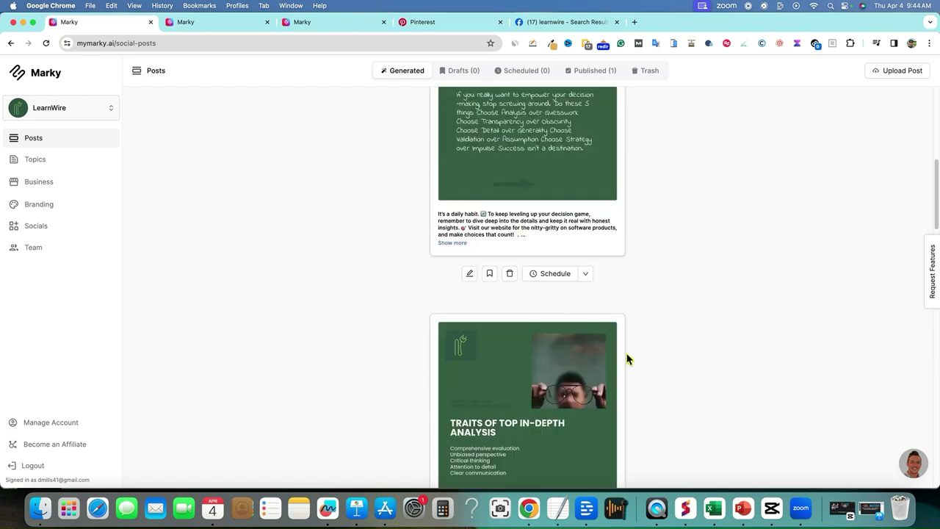
- Open learnwirepro.com in a new browser tab and examine the latest software review articles
{"action": "left_click", "coordinate": [634, 22]}
{"action": "type", "text": "l"}
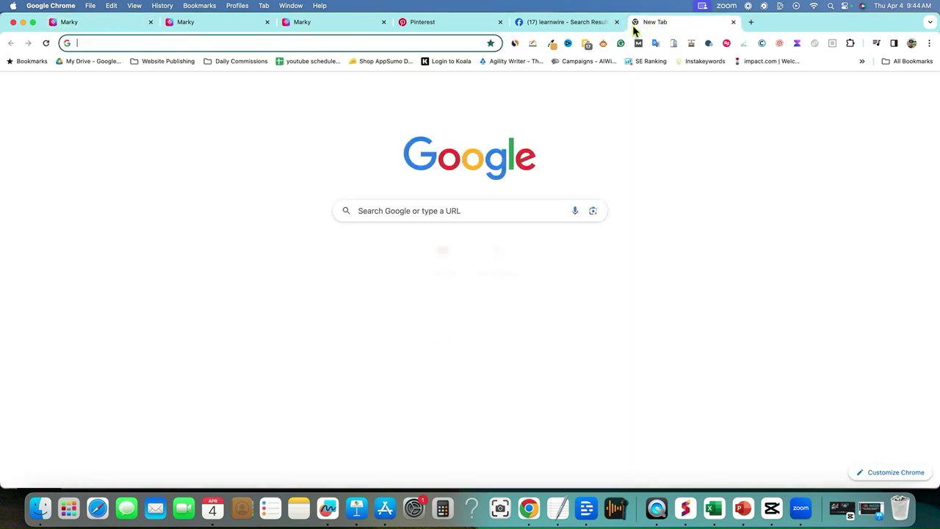
{"action": "key", "text": "Return"}
{"action": "scroll", "coordinate": [320, 219], "scroll_direction": "down", "scroll_amount": 3}
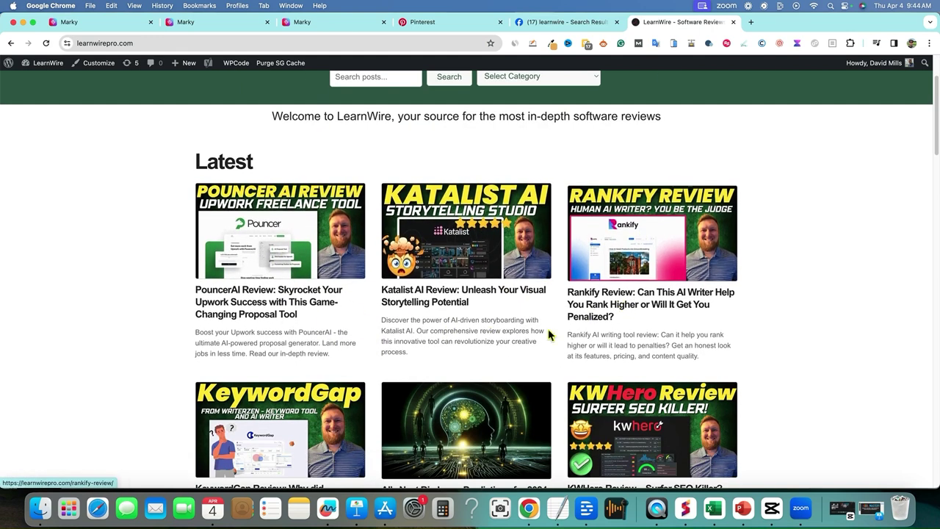
{"action": "scroll", "coordinate": [258, 343], "scroll_direction": "down", "scroll_amount": 1}
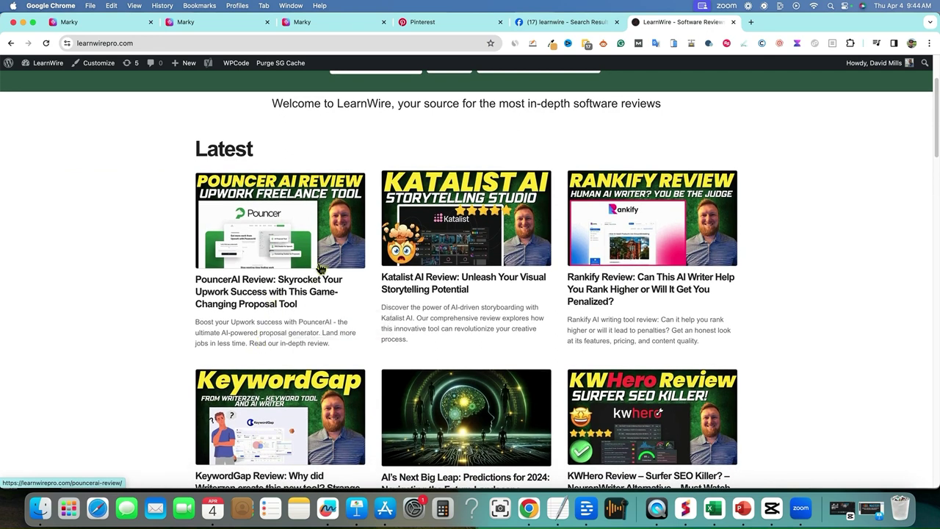
- Open pingenerator.com/scheduling in a new browser tab and go to Pin Generator's pin generation page
{"action": "left_click", "coordinate": [751, 22]}
{"action": "type", "text": "pingenerator.com/scheduling"}
{"action": "key", "text": "Return"}
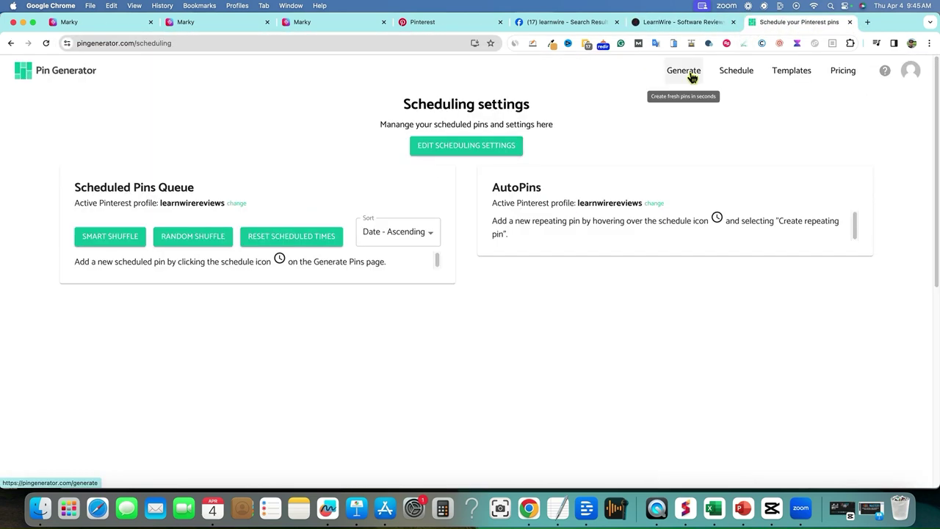
{"action": "left_click", "coordinate": [684, 70]}
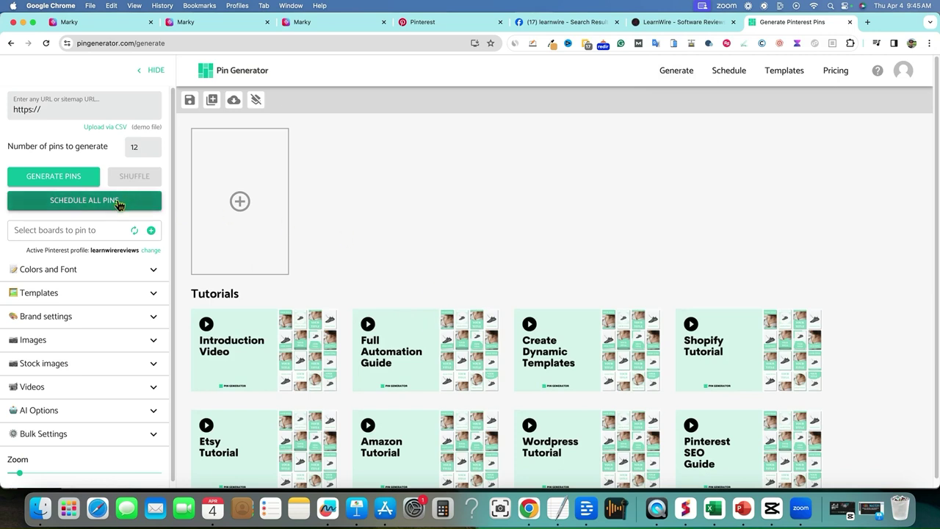
{"action": "scroll", "coordinate": [63, 399], "scroll_direction": "down", "scroll_amount": 1}
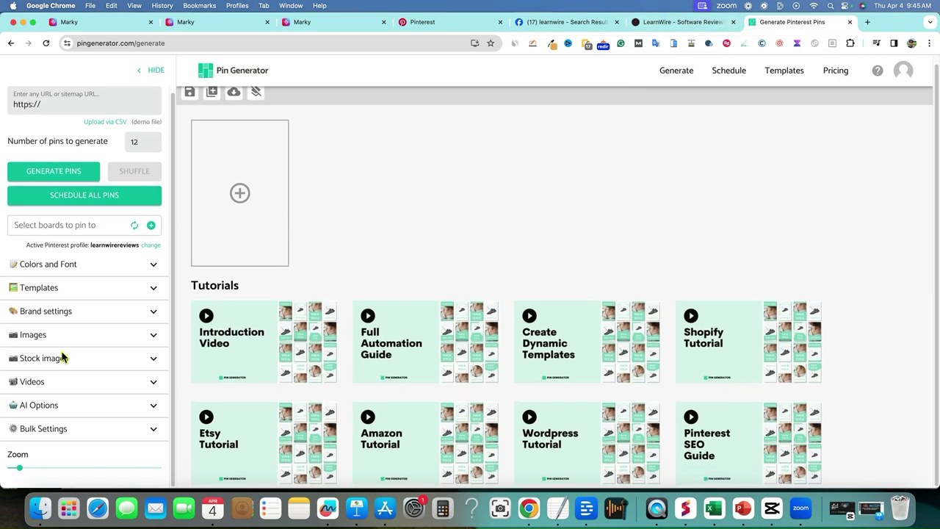
{"action": "left_click", "coordinate": [50, 105]}
{"action": "left_click", "coordinate": [76, 103]}
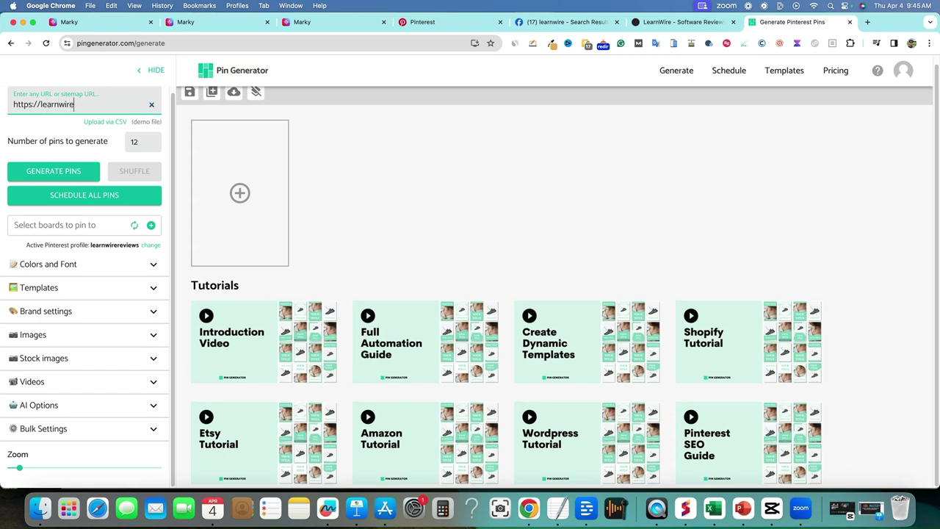
{"action": "type", "text": "com"}
{"action": "key", "text": "Return"}
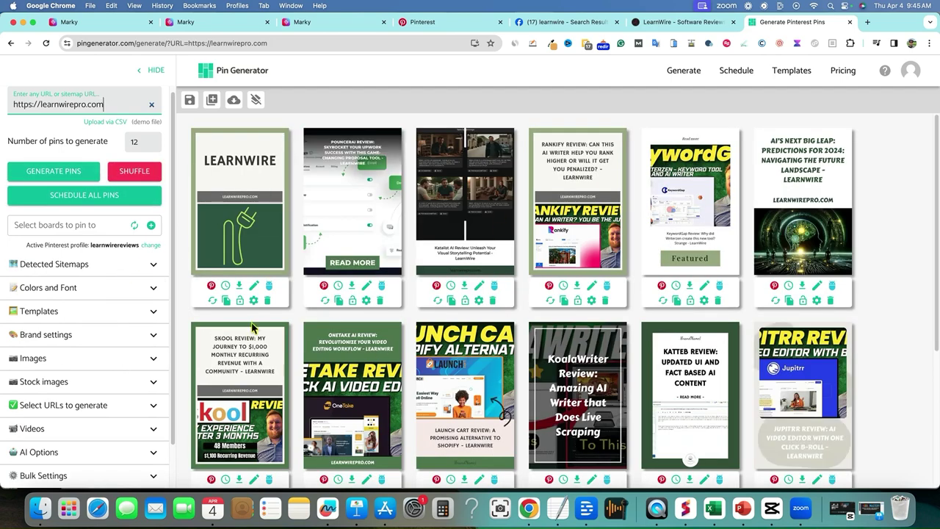
- Generate pins from the website's detected post sitemap and look through the available pin settings
{"action": "left_click", "coordinate": [152, 266]}
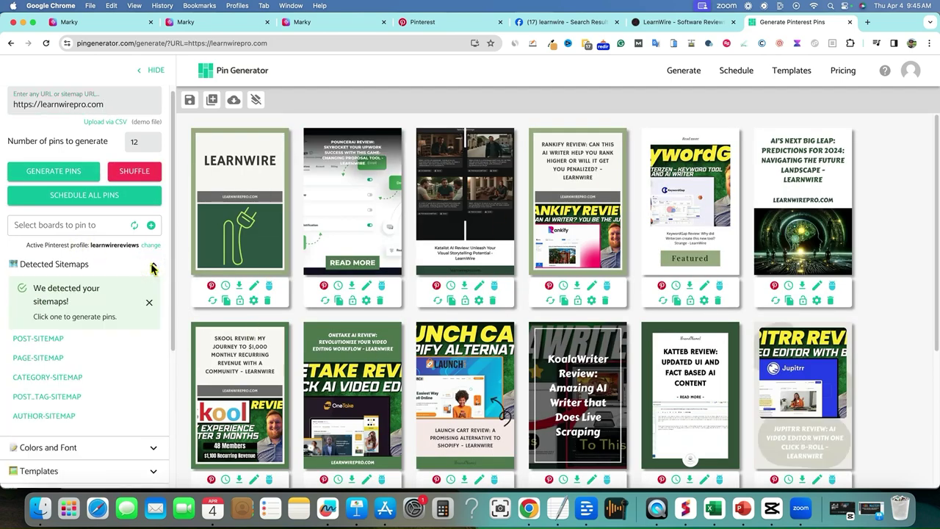
{"action": "left_click", "coordinate": [44, 342]}
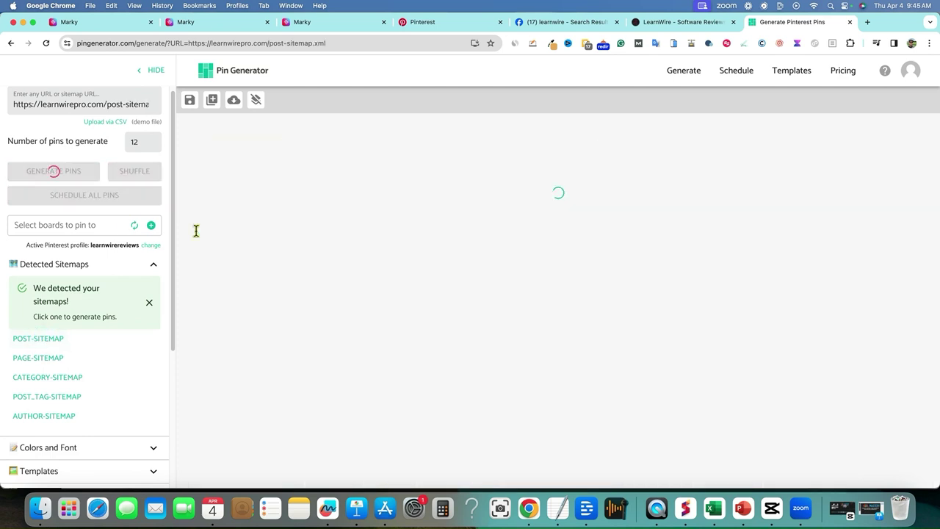
{"action": "scroll", "coordinate": [168, 320], "scroll_direction": "down", "scroll_amount": 1}
{"action": "scroll", "coordinate": [169, 321], "scroll_direction": "down", "scroll_amount": 3}
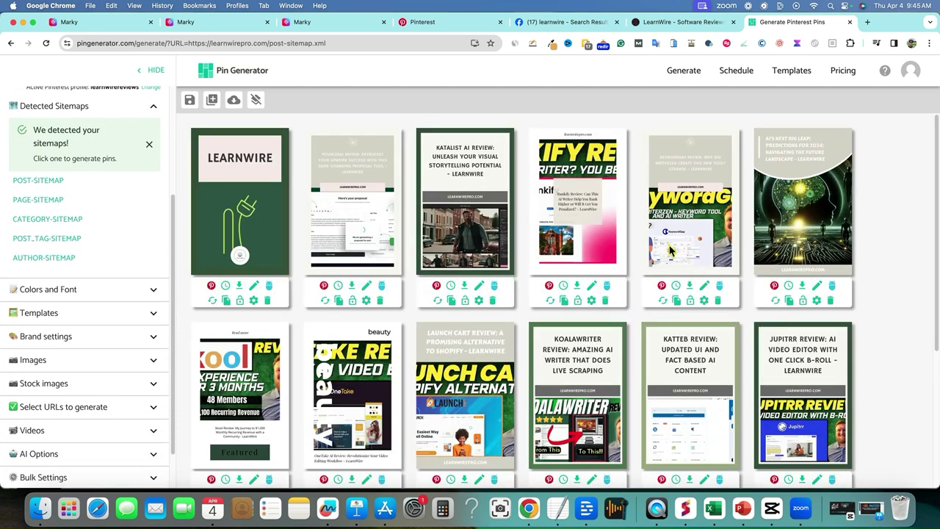
{"action": "scroll", "coordinate": [123, 389], "scroll_direction": "down", "scroll_amount": 1}
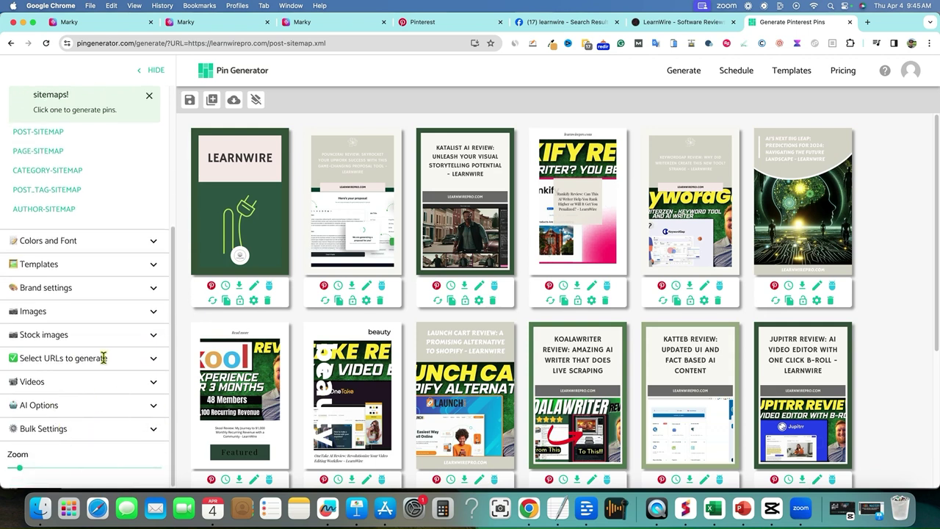
- Select the /pouncerai-review/, /katalist-ai-review/, /rankify-review/, /keywordgap-review/ and /onetake-ai-review/ pages as URLs to generate pins from
{"action": "left_click", "coordinate": [152, 358]}
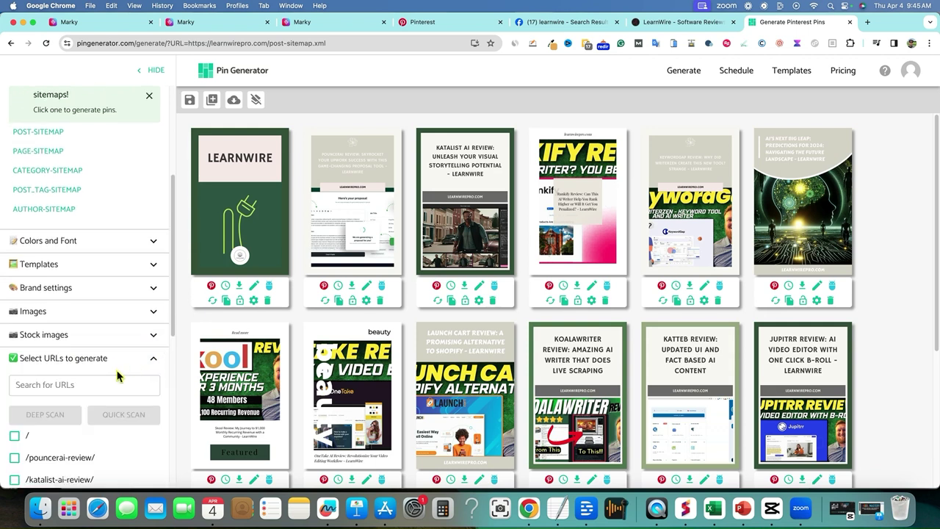
{"action": "scroll", "coordinate": [88, 389], "scroll_direction": "down", "scroll_amount": 2}
{"action": "scroll", "coordinate": [81, 397], "scroll_direction": "down", "scroll_amount": 4}
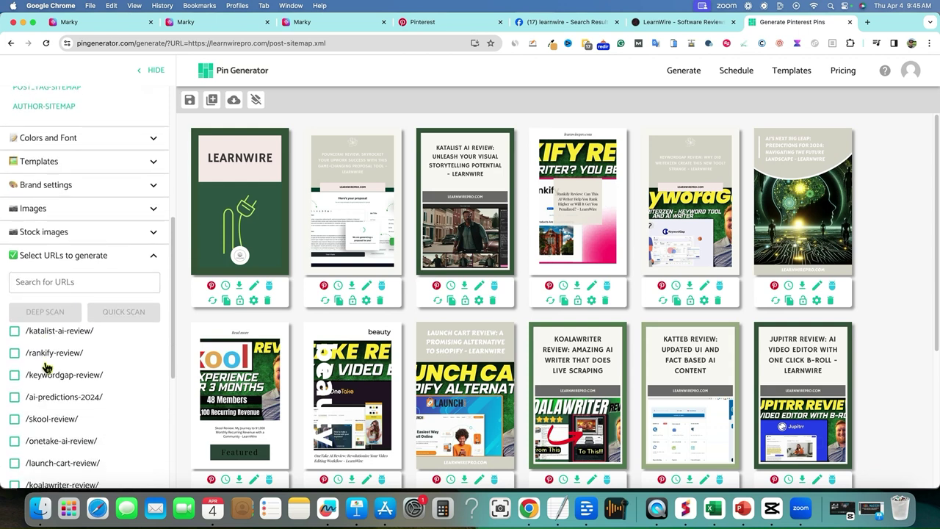
{"action": "scroll", "coordinate": [42, 372], "scroll_direction": "up", "scroll_amount": 1}
{"action": "left_click", "coordinate": [14, 347]}
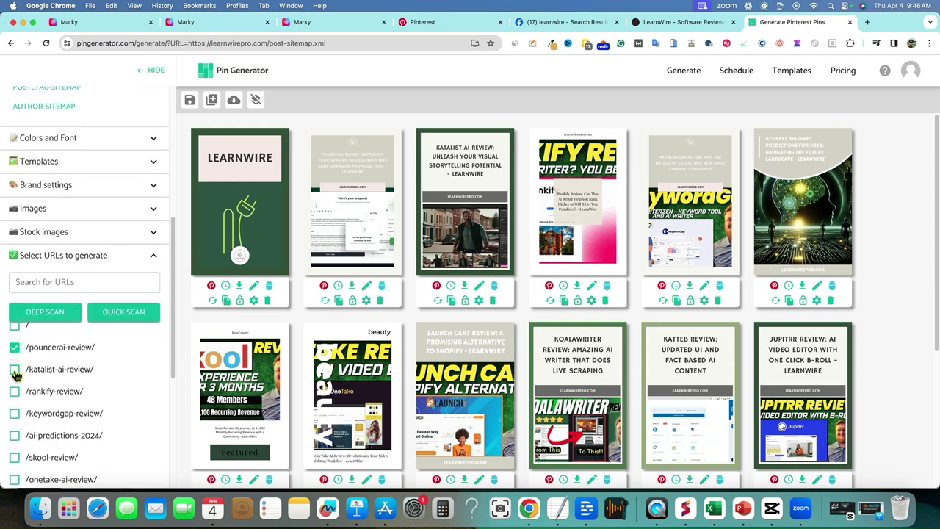
{"action": "left_click", "coordinate": [14, 369]}
{"action": "left_click", "coordinate": [15, 391]}
{"action": "left_click", "coordinate": [14, 414]}
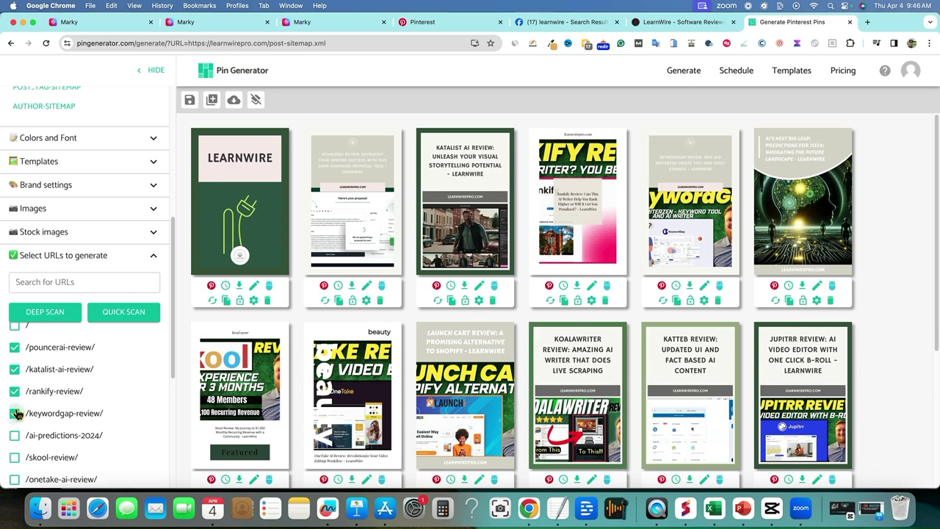
{"action": "left_click", "coordinate": [14, 457]}
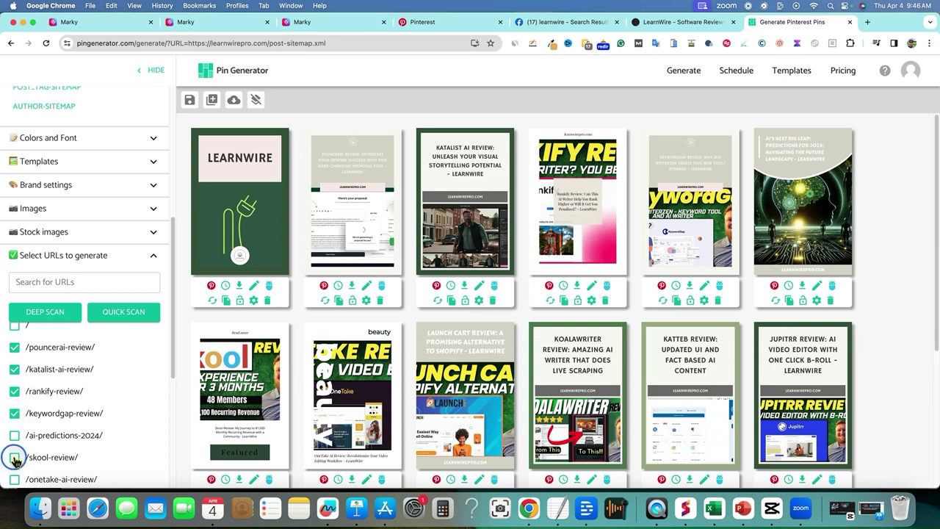
{"action": "left_click", "coordinate": [15, 457]}
{"action": "left_click", "coordinate": [15, 457]}
{"action": "left_click", "coordinate": [14, 479]}
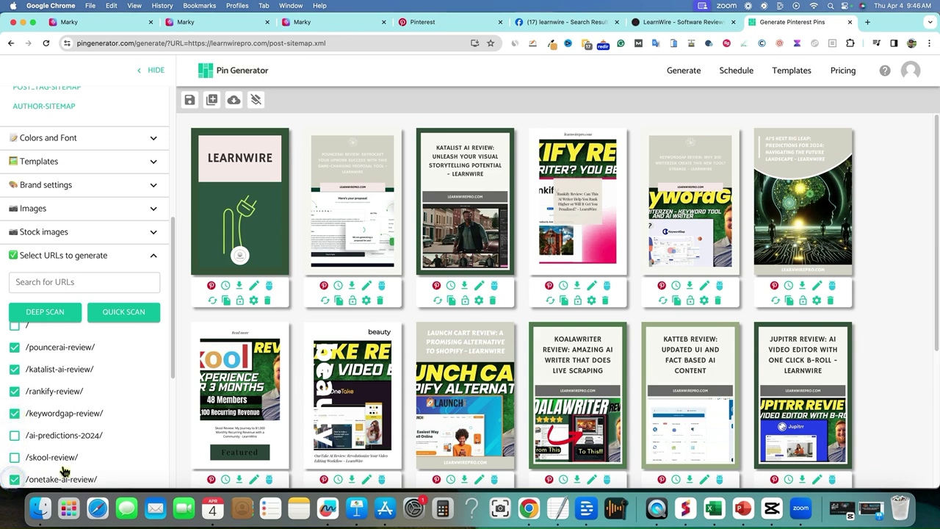
- Look through the rest of the website's URL list and generate a new set of 12 pins
{"action": "scroll", "coordinate": [138, 369], "scroll_direction": "down", "scroll_amount": 4}
{"action": "scroll", "coordinate": [136, 369], "scroll_direction": "up", "scroll_amount": 3}
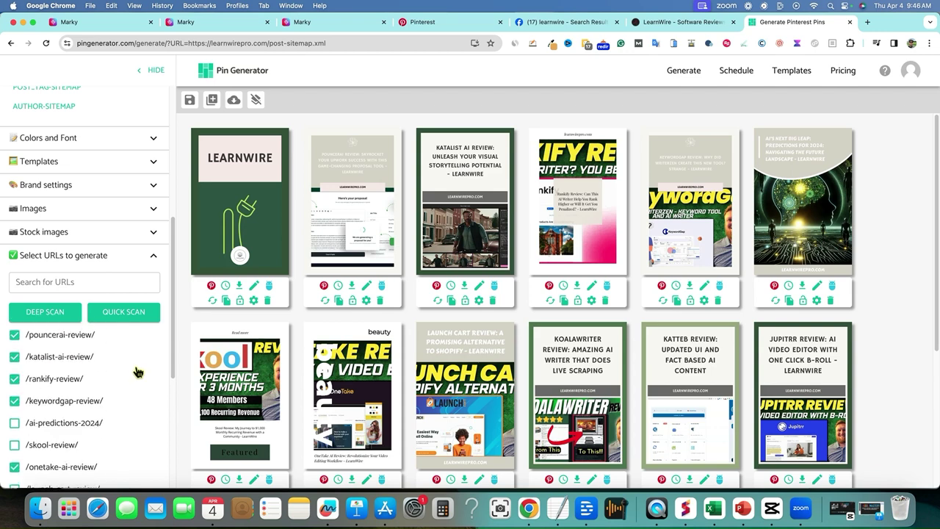
{"action": "scroll", "coordinate": [136, 370], "scroll_direction": "down", "scroll_amount": 8}
{"action": "scroll", "coordinate": [173, 397], "scroll_direction": "down", "scroll_amount": 3}
{"action": "scroll", "coordinate": [173, 397], "scroll_direction": "down", "scroll_amount": 5}
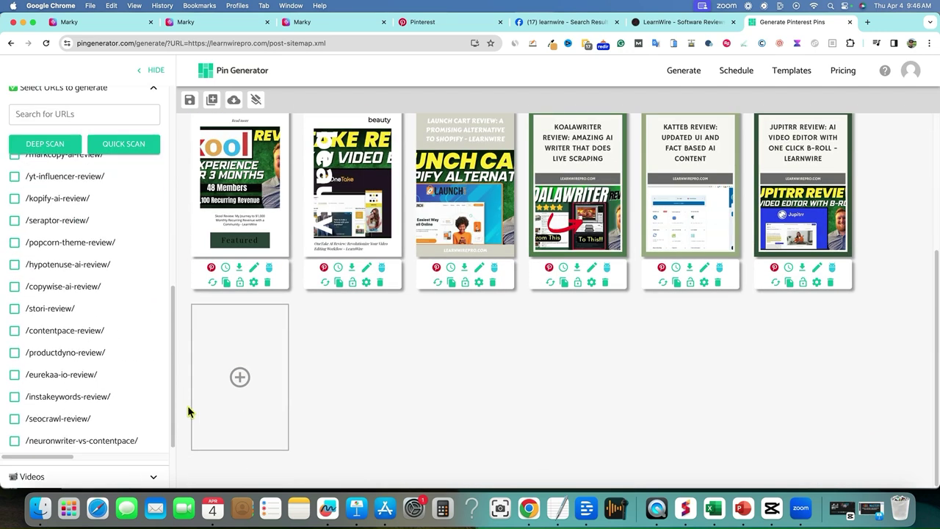
{"action": "scroll", "coordinate": [182, 438], "scroll_direction": "up", "scroll_amount": 8}
{"action": "scroll", "coordinate": [177, 322], "scroll_direction": "up", "scroll_amount": 8}
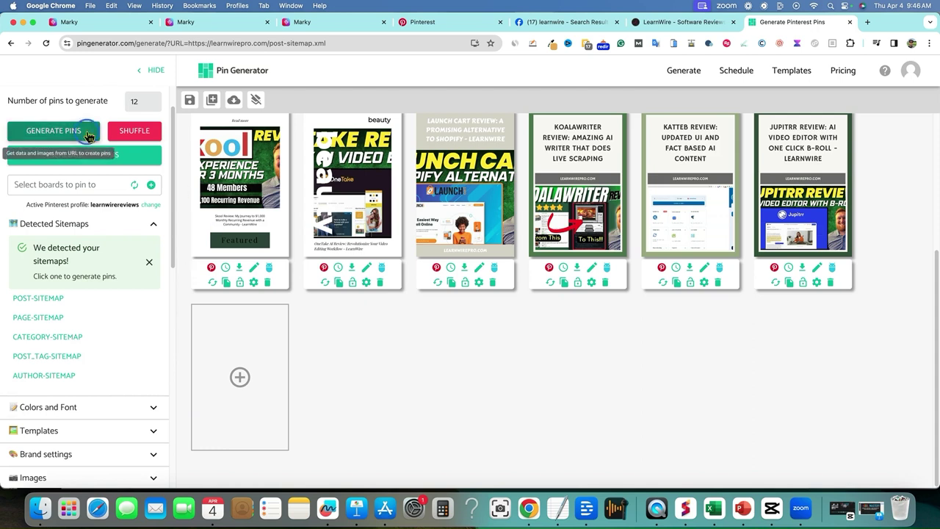
- Examine the newly generated pin designs and compare them with the latest review articles on the LearnWire website
{"action": "scroll", "coordinate": [94, 374], "scroll_direction": "down", "scroll_amount": 5}
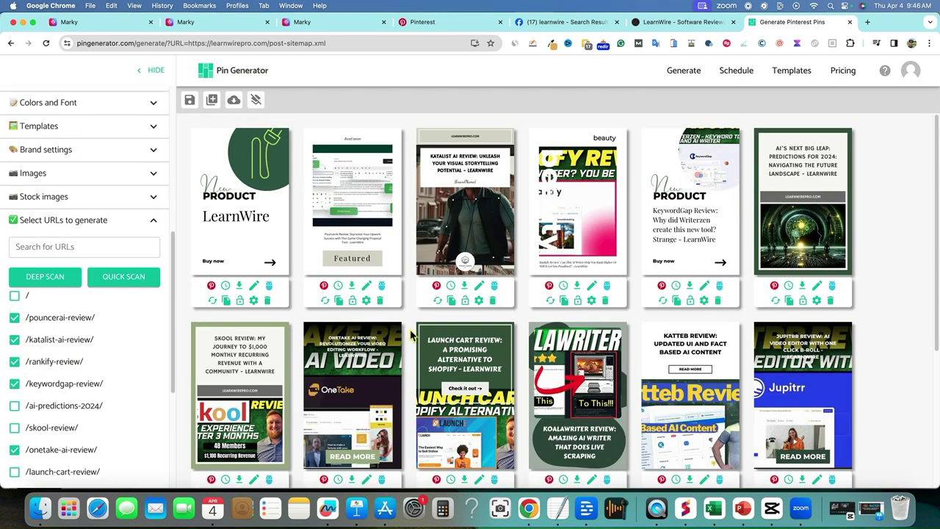
{"action": "scroll", "coordinate": [796, 382], "scroll_direction": "down", "scroll_amount": 2}
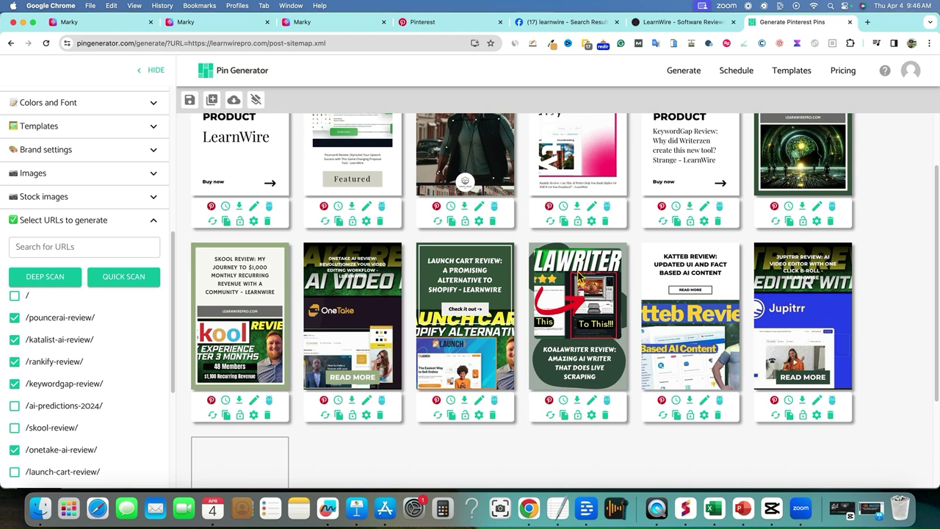
{"action": "scroll", "coordinate": [581, 278], "scroll_direction": "up", "scroll_amount": 2}
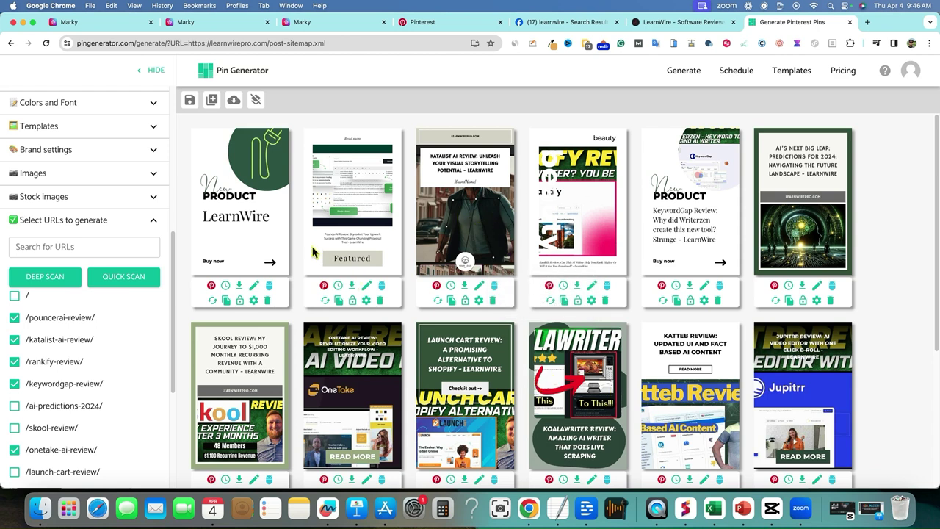
{"action": "scroll", "coordinate": [404, 382], "scroll_direction": "down", "scroll_amount": 2}
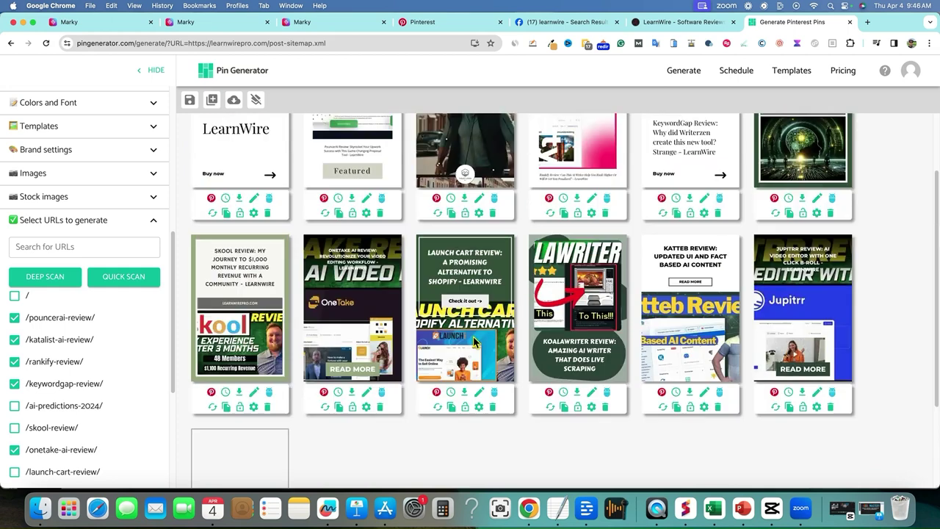
{"action": "scroll", "coordinate": [465, 349], "scroll_direction": "up", "scroll_amount": 2}
{"action": "left_click", "coordinate": [690, 22]}
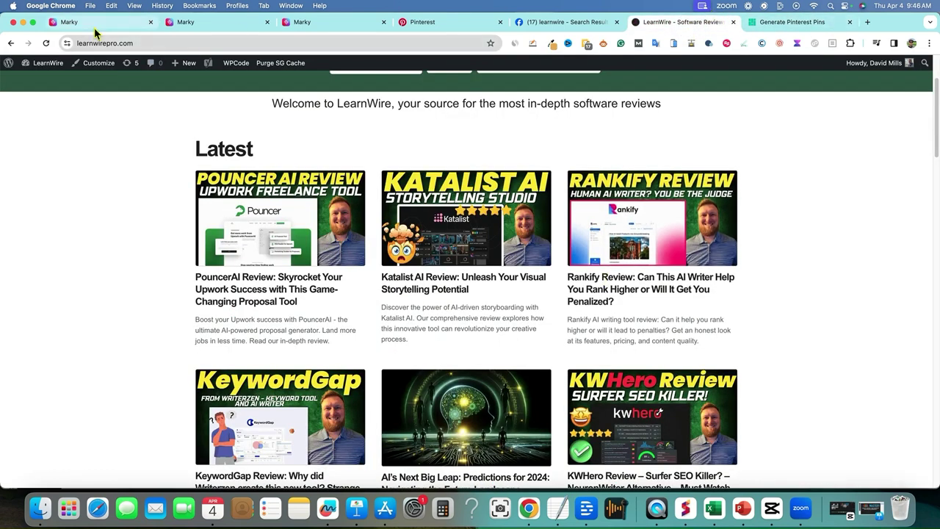
{"action": "left_click", "coordinate": [779, 22]}
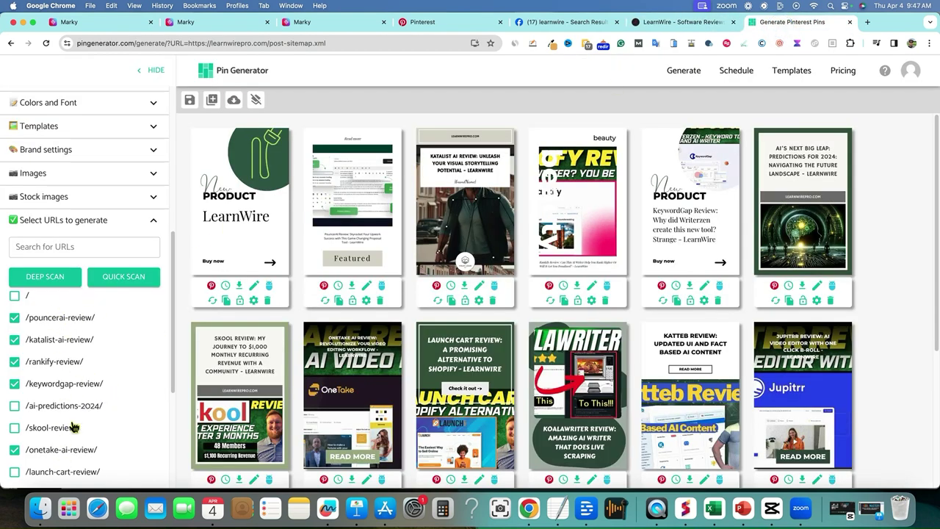
- Return to Marky's posts page and look through the generated LearnWire posts
{"action": "left_click", "coordinate": [96, 24]}
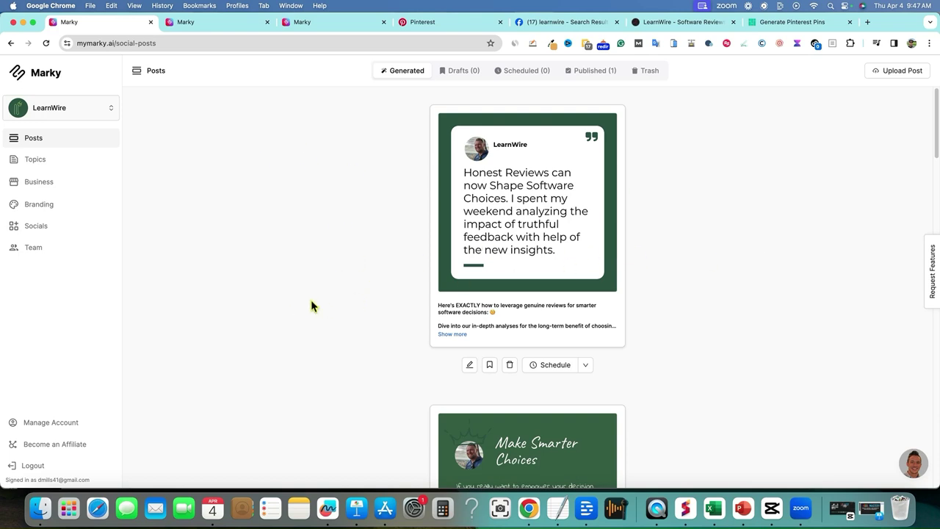
{"action": "scroll", "coordinate": [578, 169], "scroll_direction": "down", "scroll_amount": 10}
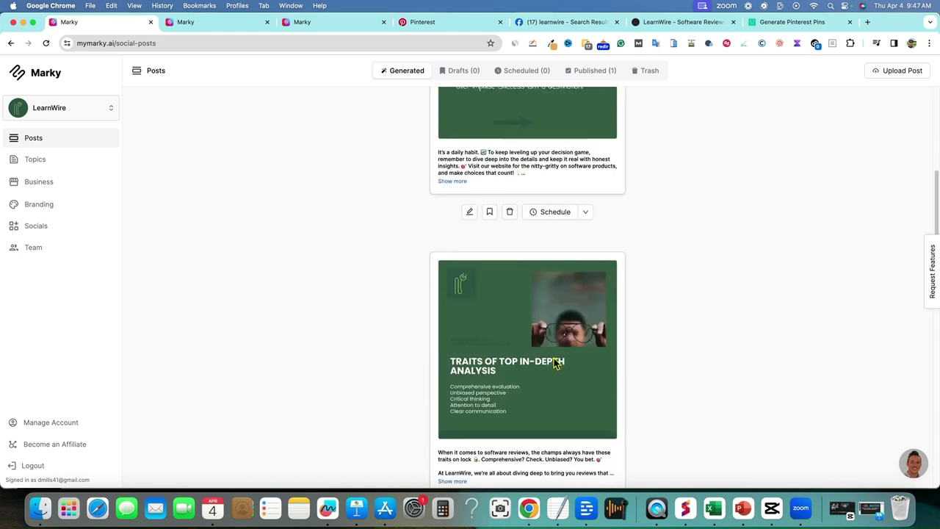
{"action": "scroll", "coordinate": [554, 363], "scroll_direction": "up", "scroll_amount": 10}
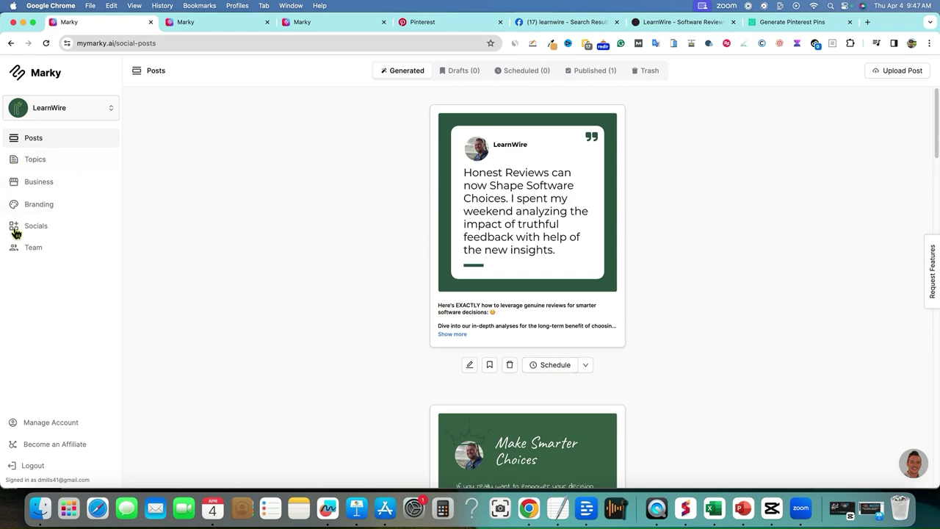